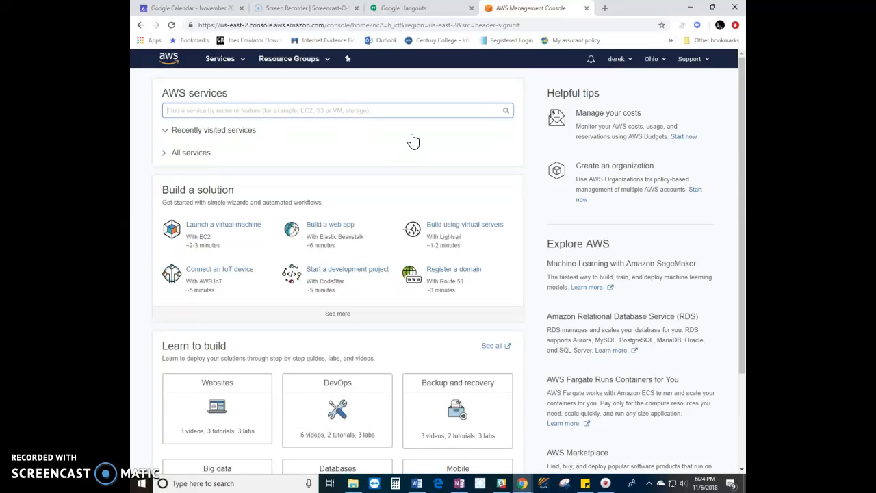
Configure a new EC2 virtual machine from the Microsoft Windows Server 2016 Base image with the t2.micro type and proceed to the launch review.
{"action": "left_click", "coordinate": [240, 232]}
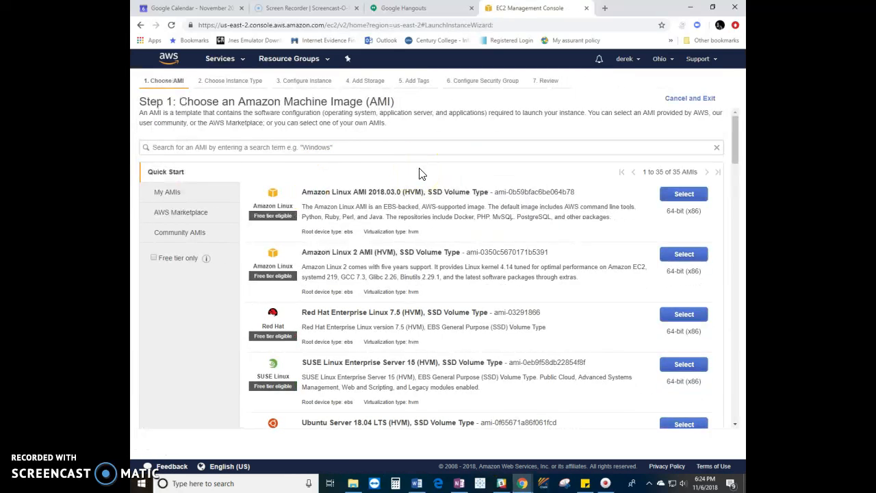
{"action": "scroll", "coordinate": [419, 220], "scroll_direction": "down", "scroll_amount": 3}
{"action": "scroll", "coordinate": [417, 257], "scroll_direction": "down", "scroll_amount": 5}
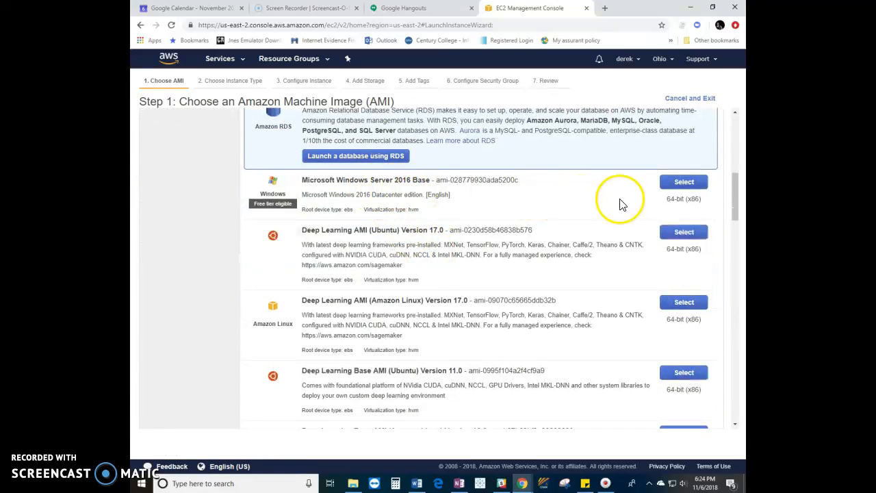
{"action": "left_click", "coordinate": [685, 183]}
{"action": "mouse_move", "coordinate": [261, 253]}
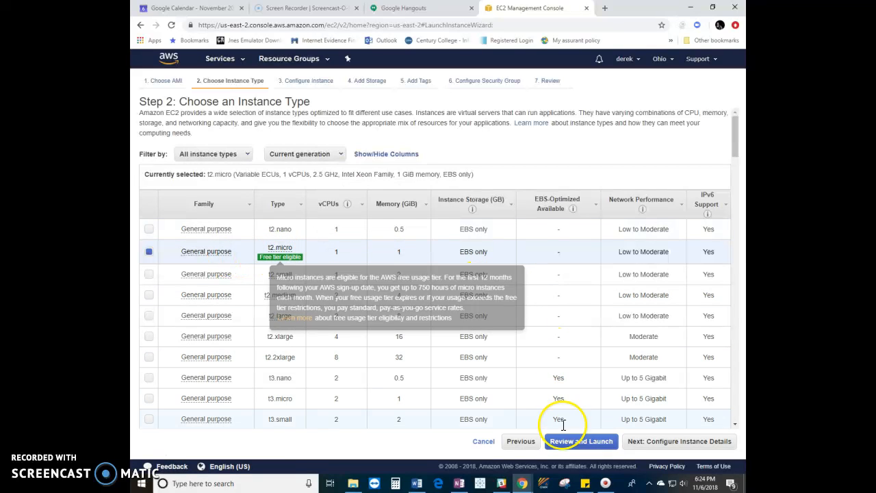
{"action": "left_click", "coordinate": [585, 441]}
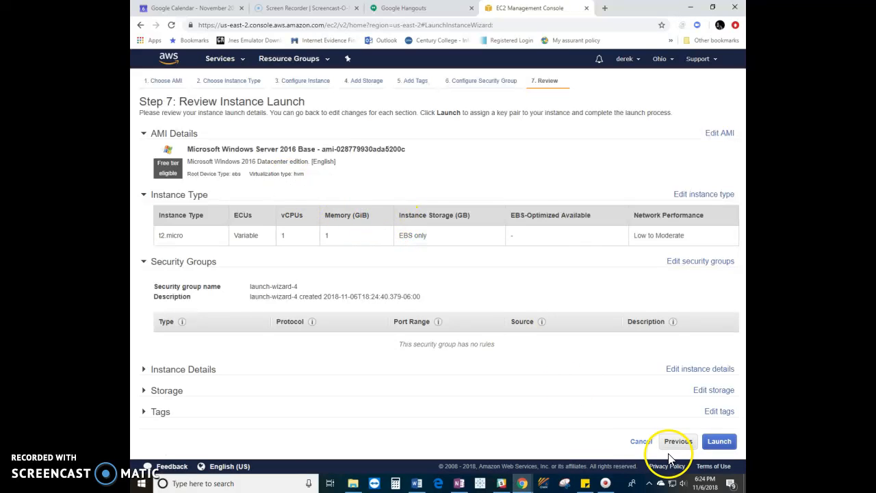
Create a new key pair named testserver for the launch and save its PEM file in the NETWORKING CLASS folder.
{"action": "left_click", "coordinate": [719, 441]}
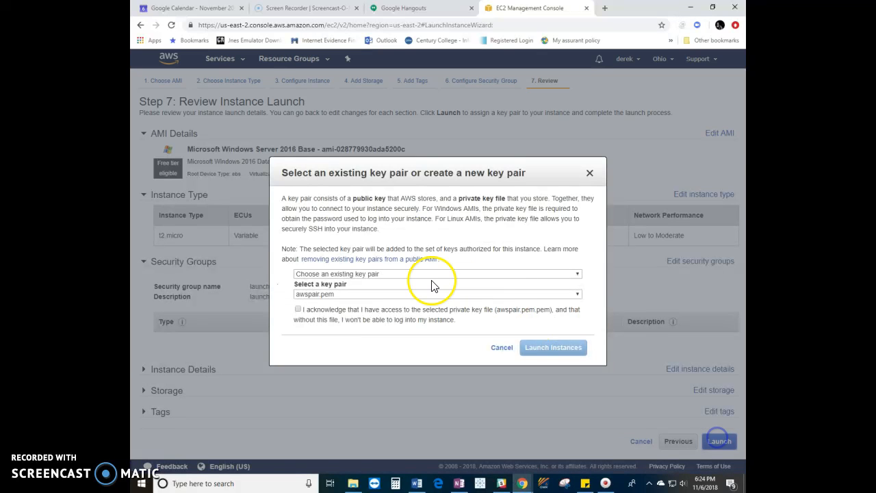
{"action": "left_click", "coordinate": [376, 274]}
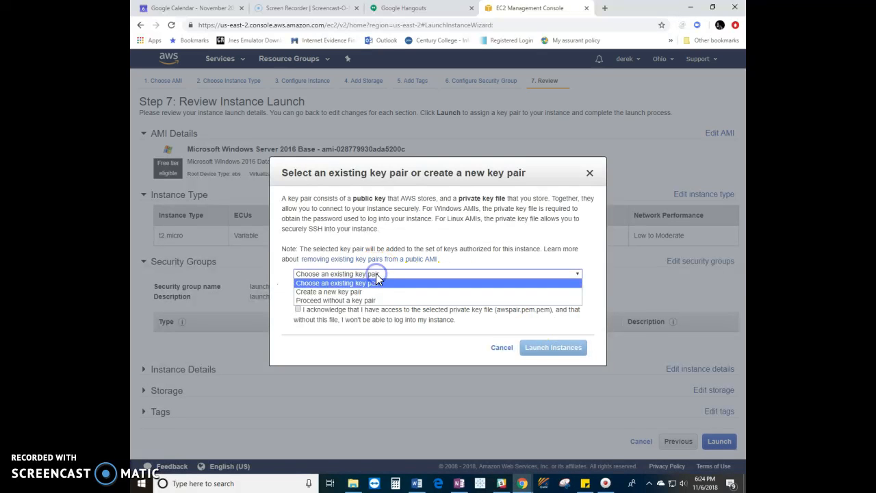
{"action": "left_click", "coordinate": [347, 292]}
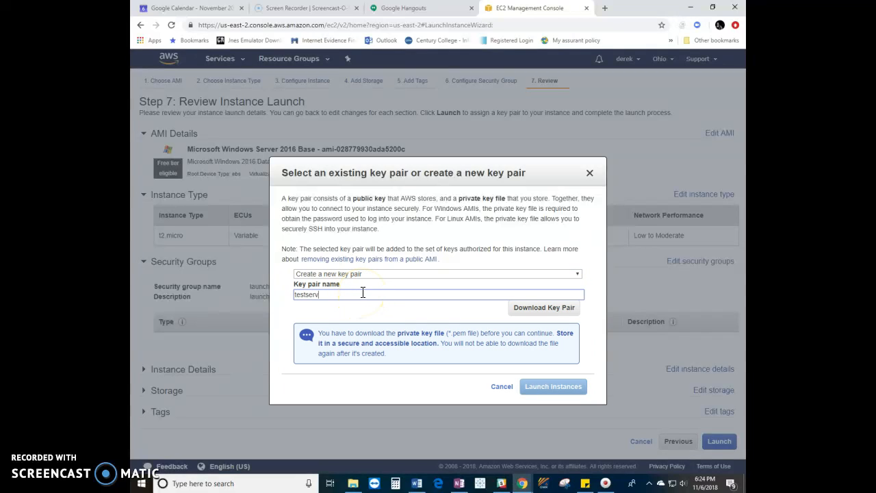
{"action": "left_click", "coordinate": [548, 308]}
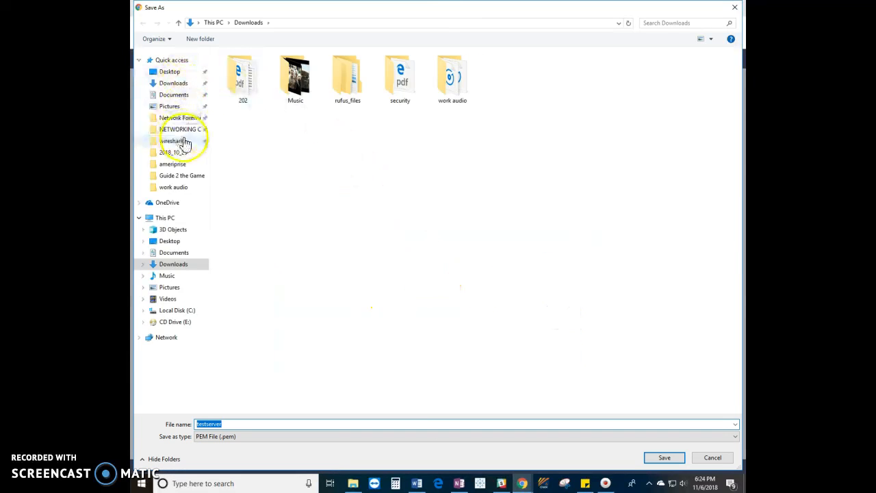
{"action": "left_click", "coordinate": [176, 129]}
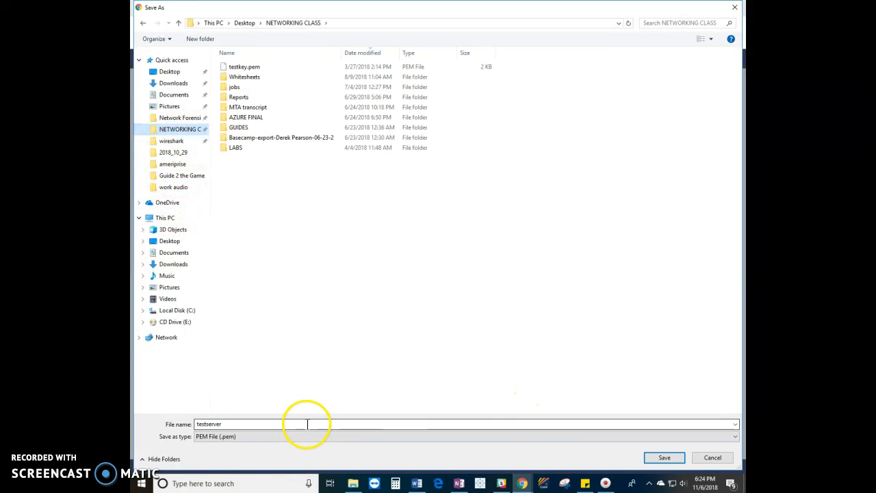
{"action": "left_click", "coordinate": [654, 459]}
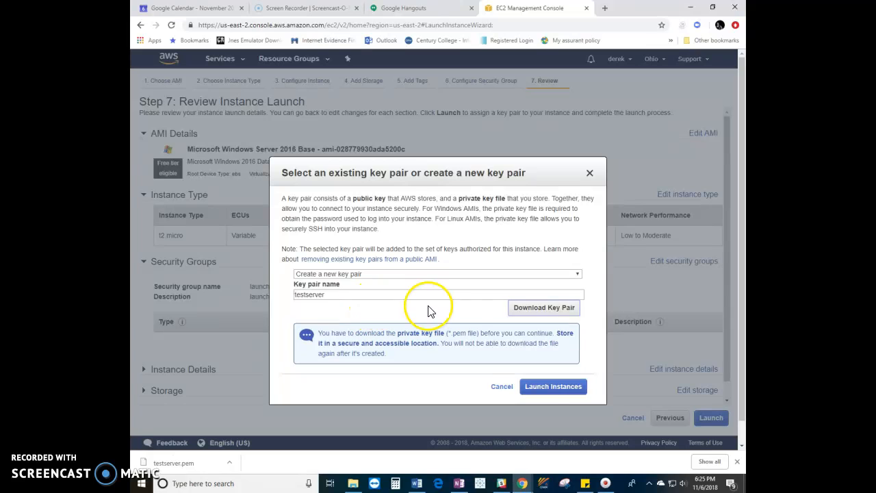
Launch the instance with the new key pair, close the Google Hangouts page, and open the list of instances.
{"action": "left_click", "coordinate": [552, 387]}
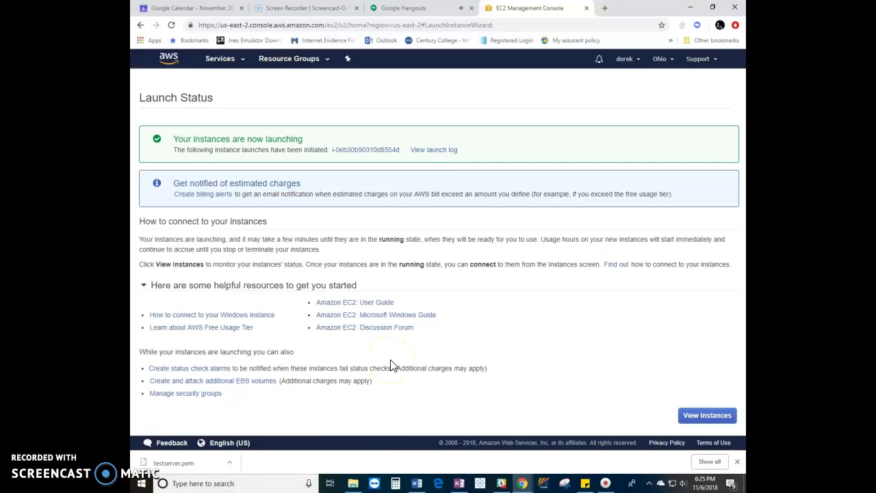
{"action": "left_click", "coordinate": [444, 8]}
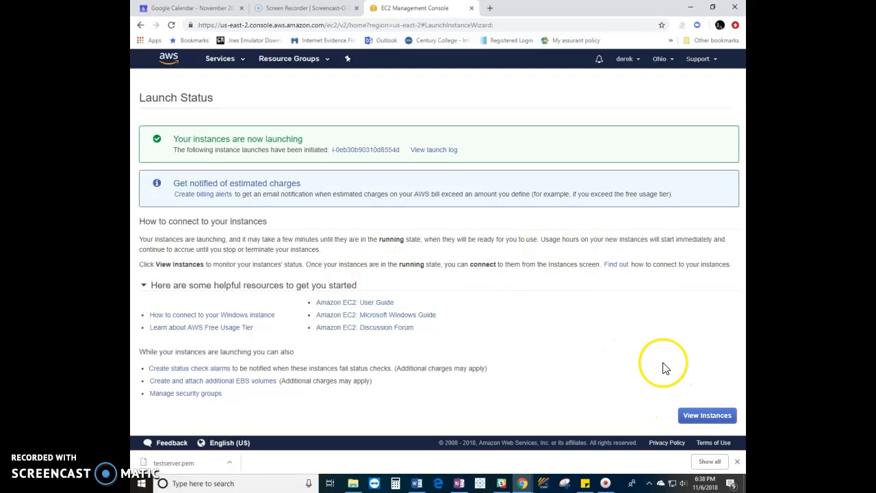
{"action": "left_click", "coordinate": [706, 415]}
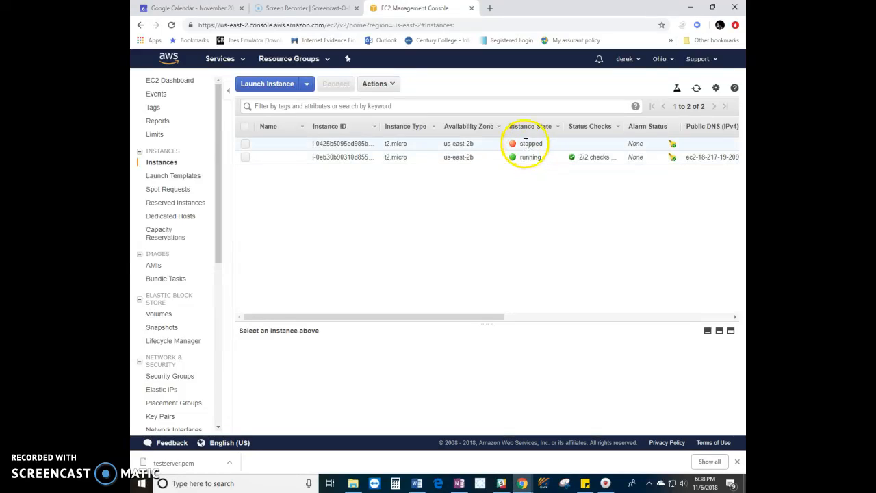
{"action": "right_click", "coordinate": [340, 158]}
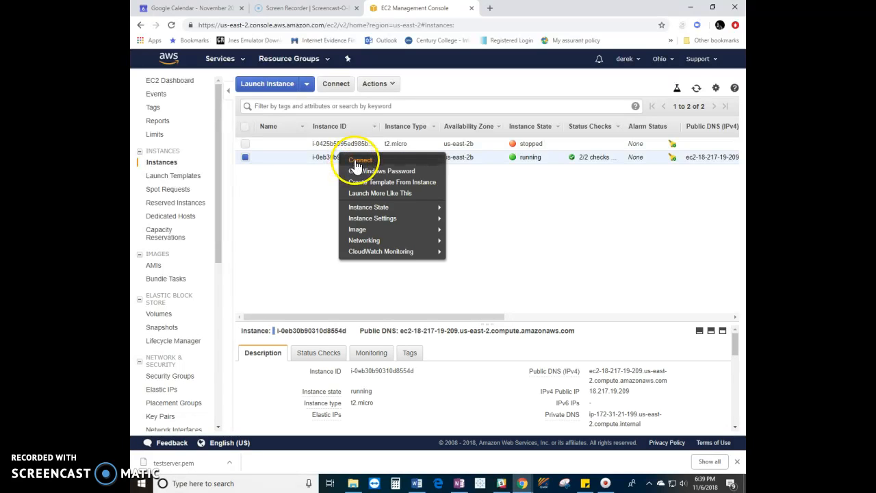
{"action": "left_click", "coordinate": [363, 170]}
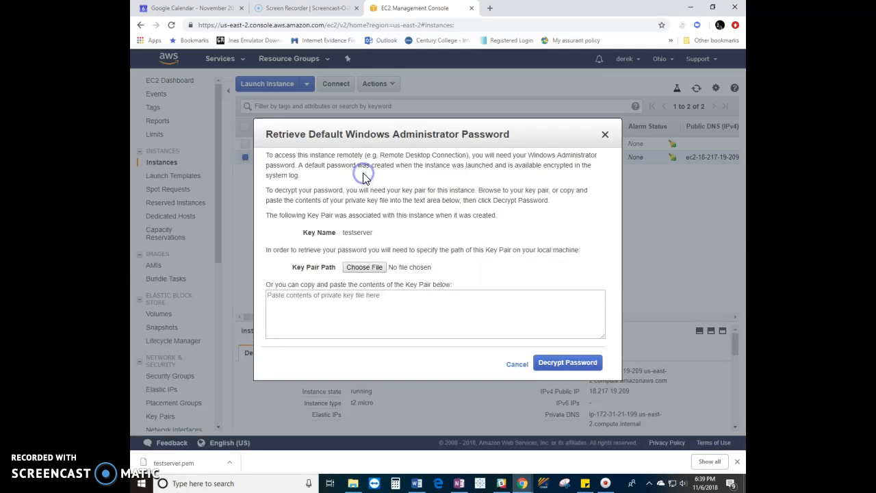
{"action": "left_click", "coordinate": [368, 268]}
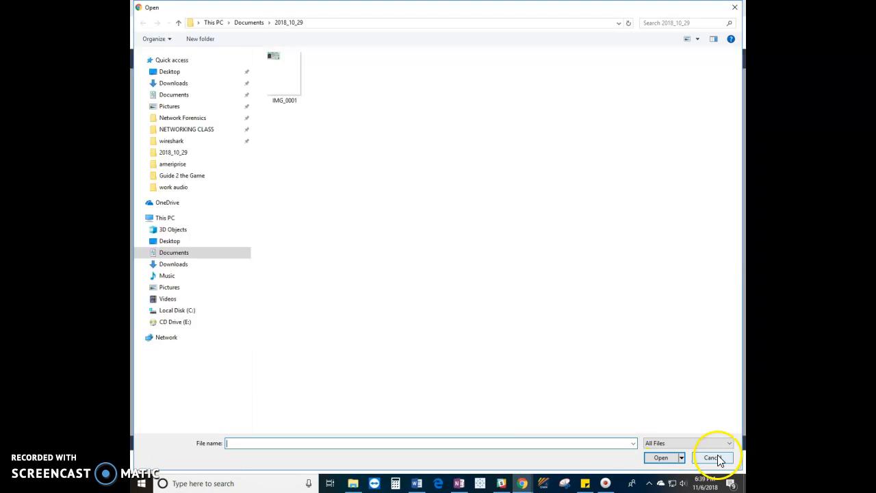
{"action": "left_click", "coordinate": [713, 458]}
{"action": "left_click", "coordinate": [682, 363]}
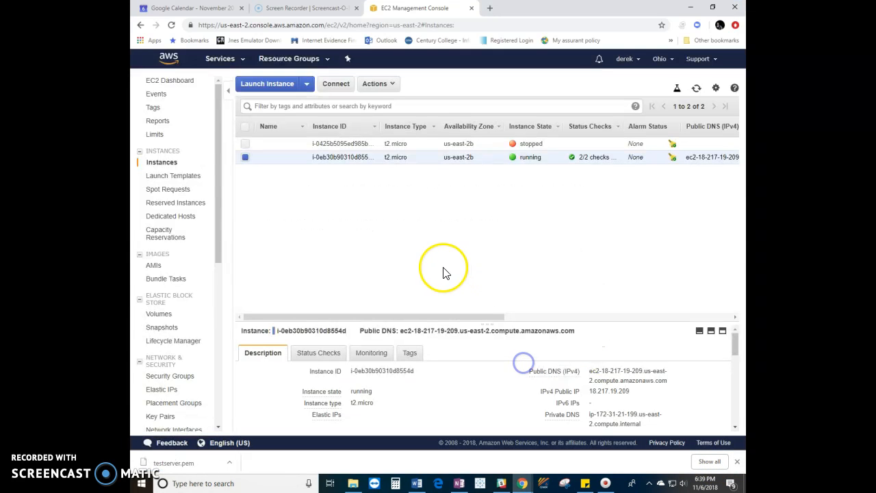
Decrypt the running instance's default Windows administrator password using testserver.pem from the NETWORKING CLASS folder.
{"action": "right_click", "coordinate": [411, 157]}
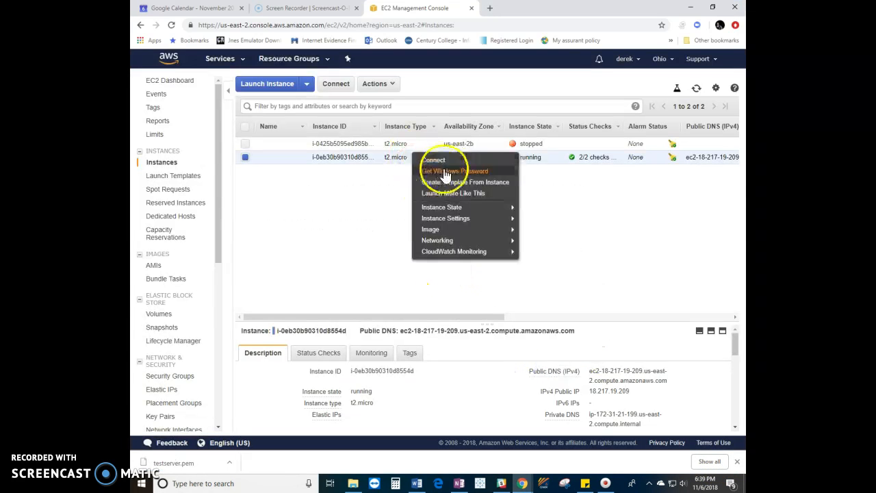
{"action": "left_click", "coordinate": [442, 172]}
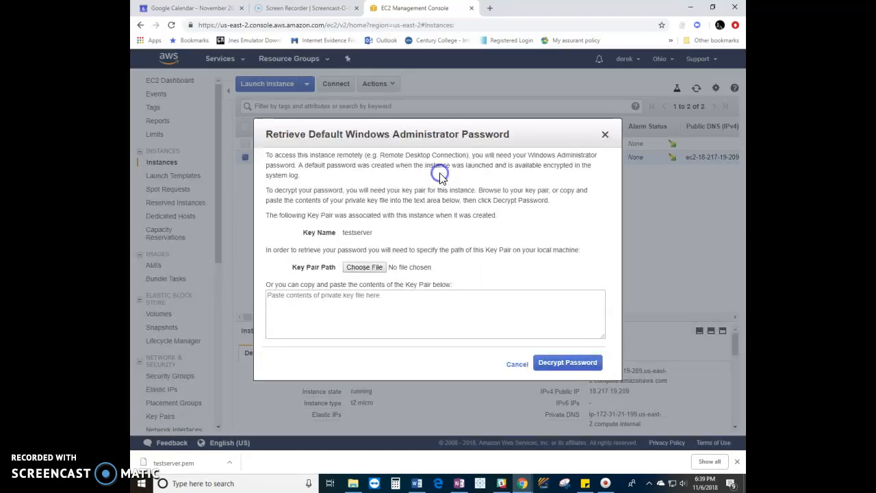
{"action": "left_click", "coordinate": [364, 267]}
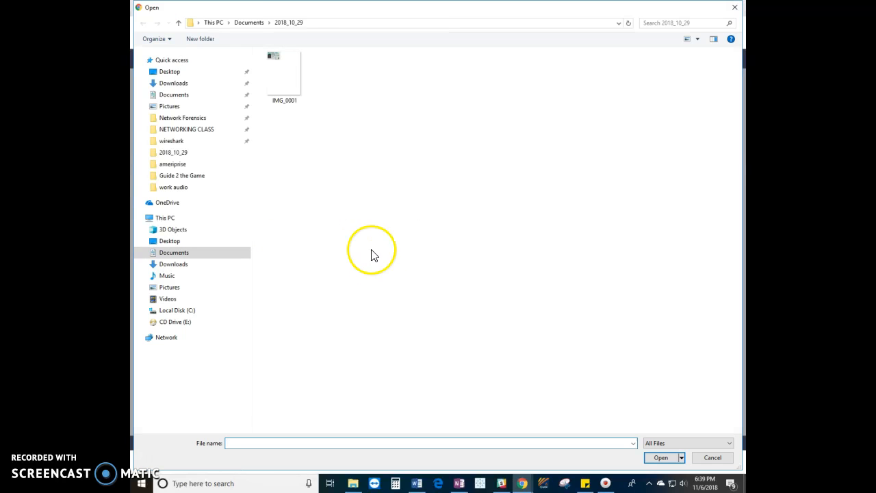
{"action": "left_click", "coordinate": [199, 132]}
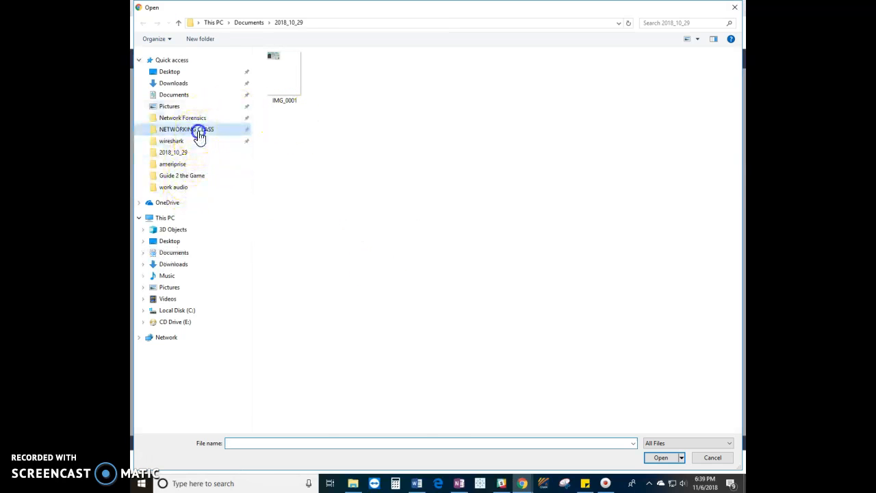
{"action": "left_click", "coordinate": [299, 66]}
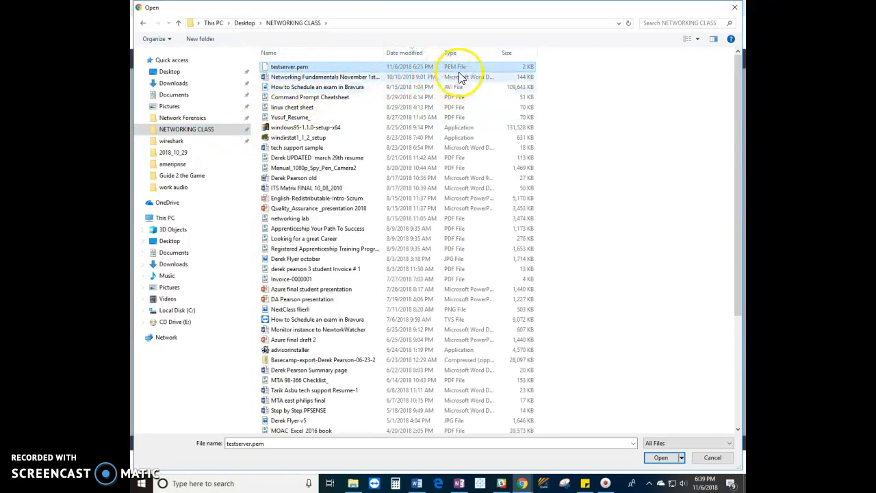
{"action": "left_click", "coordinate": [661, 458]}
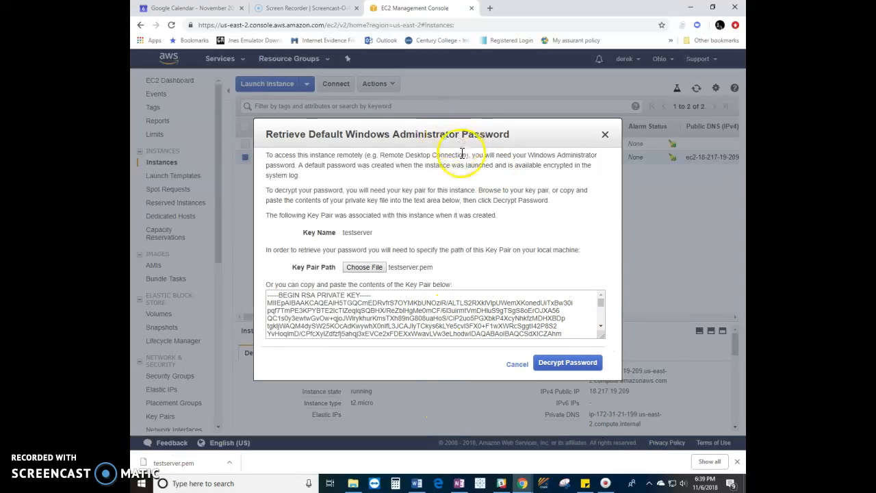
{"action": "mouse_move", "coordinate": [603, 341]}
{"action": "left_mouse_down"}
{"action": "mouse_move", "coordinate": [663, 364]}
{"action": "mouse_move", "coordinate": [657, 343]}
{"action": "mouse_move", "coordinate": [601, 339]}
{"action": "left_mouse_up"}
{"action": "left_click", "coordinate": [578, 376]}
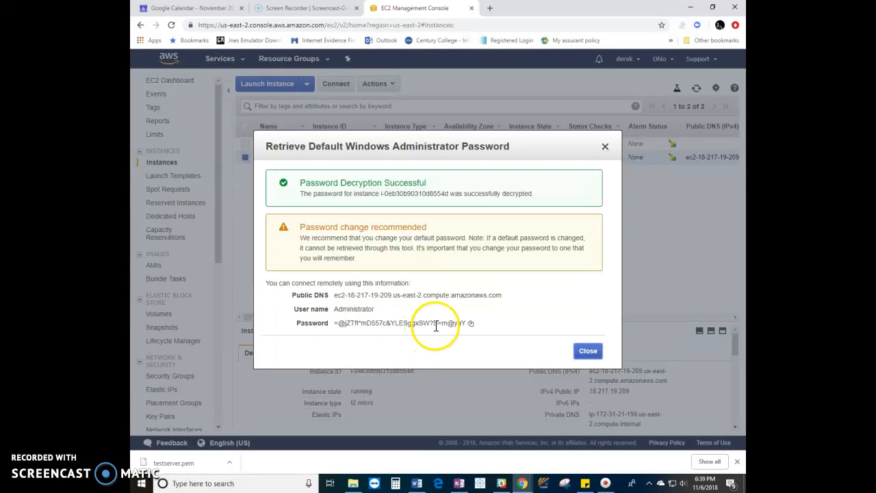
Copy the decrypted administrator password and paste it into an empty area of the April 26th page in OneNote.
{"action": "left_click", "coordinate": [471, 326]}
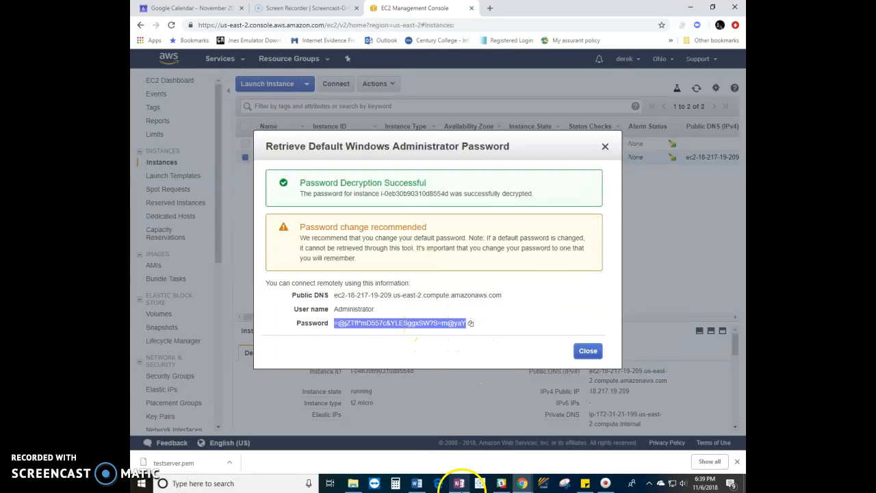
{"action": "left_click", "coordinate": [460, 484]}
{"action": "left_click", "coordinate": [377, 286]}
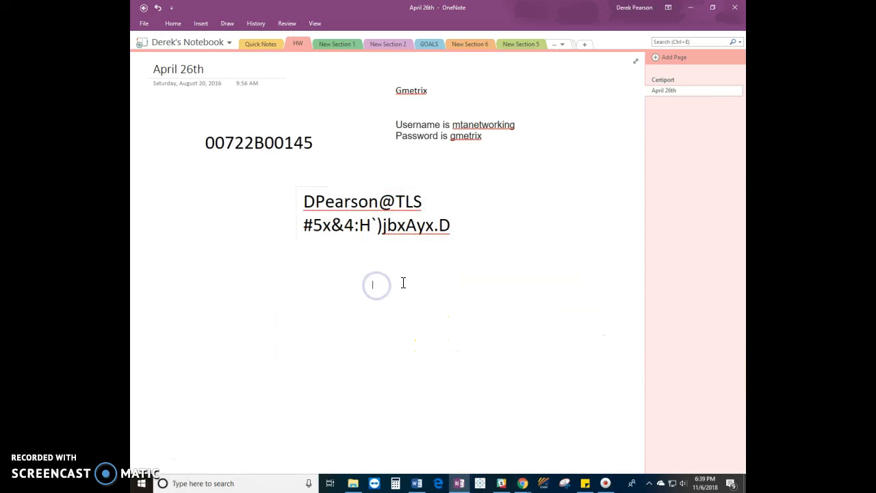
{"action": "right_click", "coordinate": [403, 282]}
{"action": "left_click", "coordinate": [452, 327]}
{"action": "left_click", "coordinate": [530, 291]}
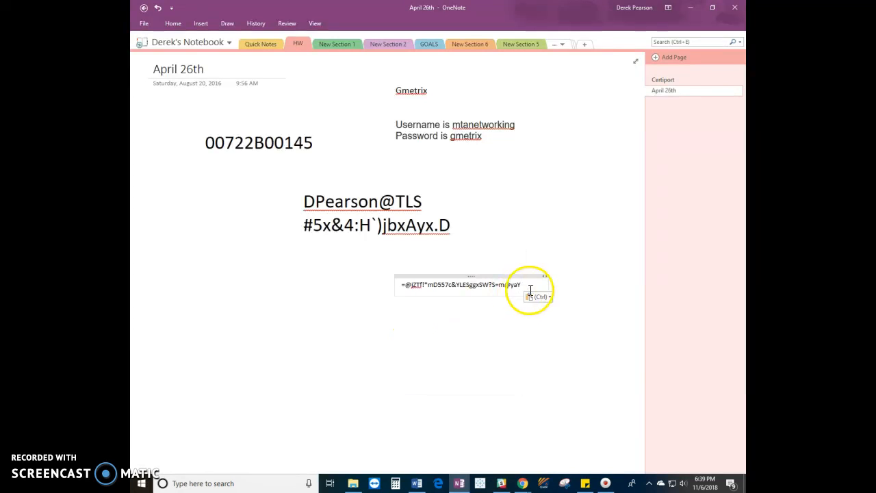
Enlarge the pasted password text, trying font sizes 30 and 25 before settling on a smaller size that fits one line.
{"action": "left_click_drag", "start_coordinate": [531, 291], "coordinate": [351, 282]}
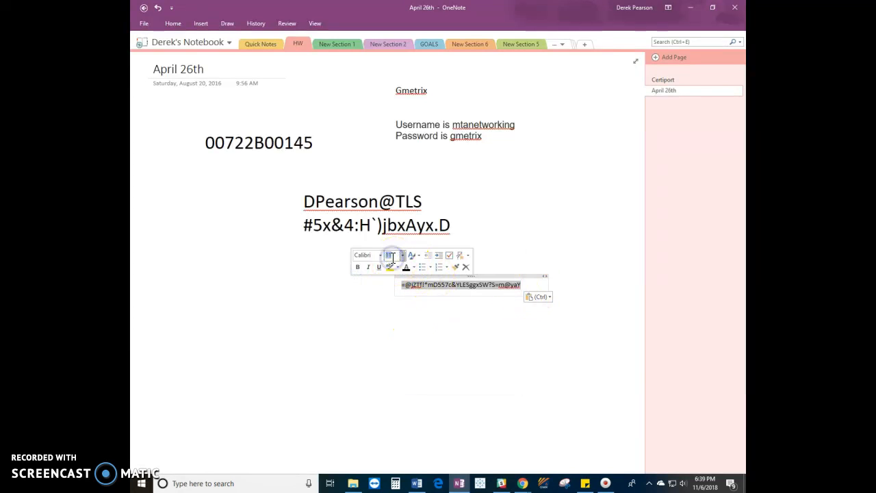
{"action": "type", "text": "30"}
{"action": "key", "text": "Return"}
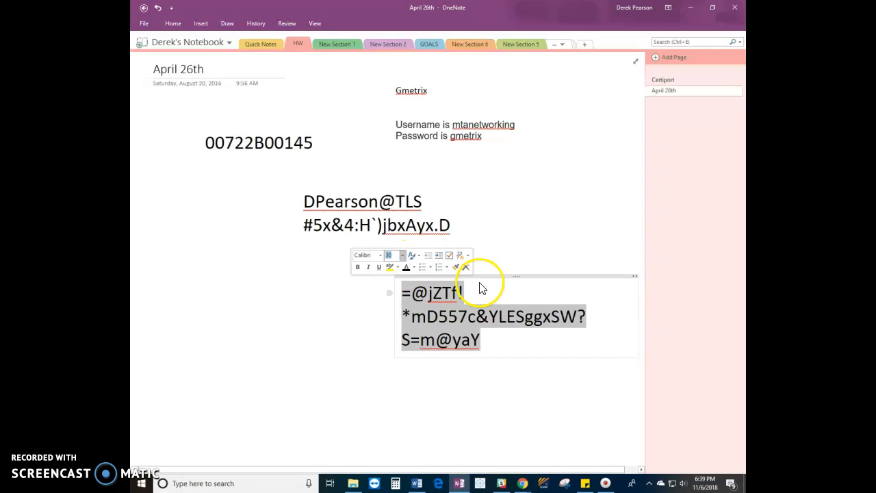
{"action": "type", "text": "25"}
{"action": "key", "text": "Return"}
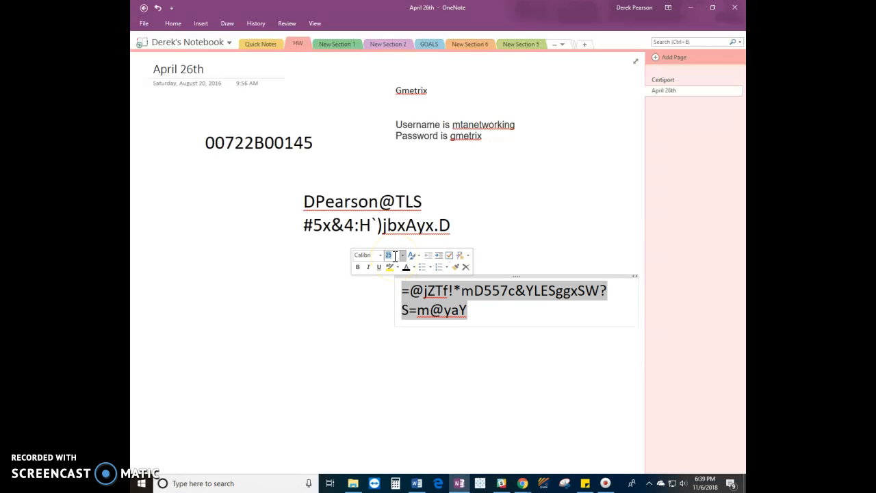
{"action": "key", "text": "Return"}
{"action": "left_click", "coordinate": [487, 364]}
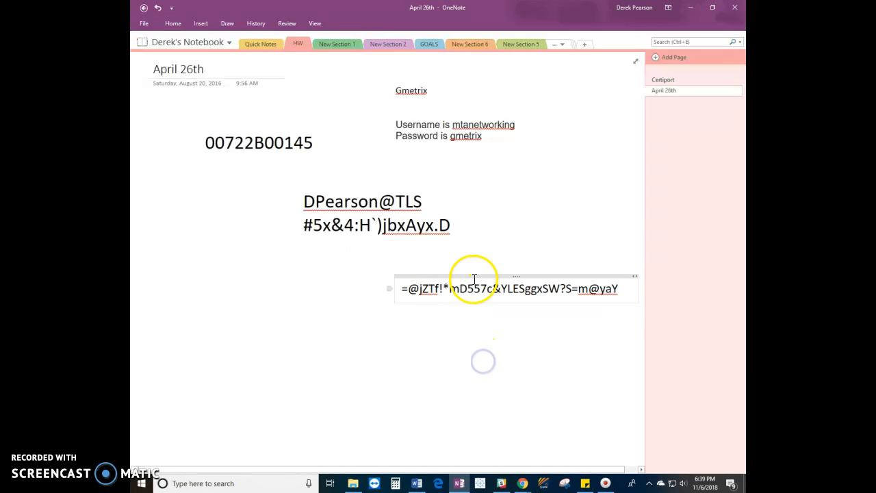
Copy the whole enlarged administrator password from the note and return to the EC2 console in the browser.
{"action": "left_click_drag", "start_coordinate": [623, 289], "coordinate": [401, 288]}
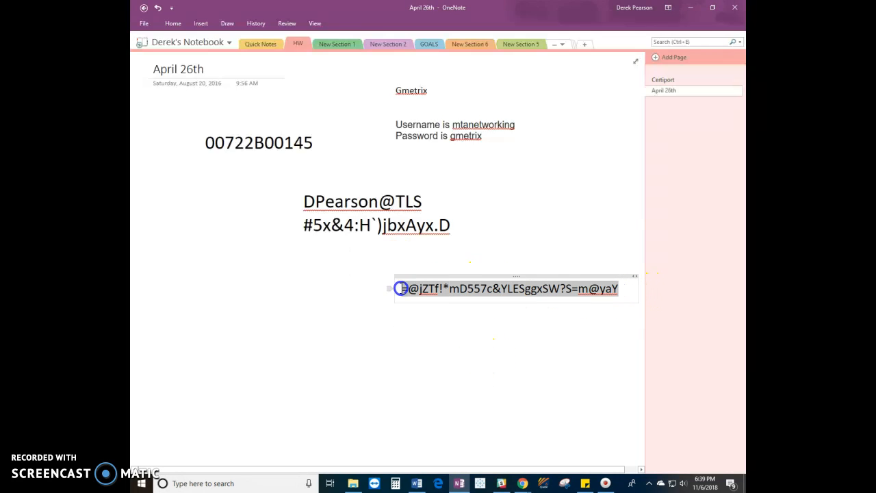
{"action": "right_click", "coordinate": [423, 287]}
{"action": "left_click", "coordinate": [438, 307]}
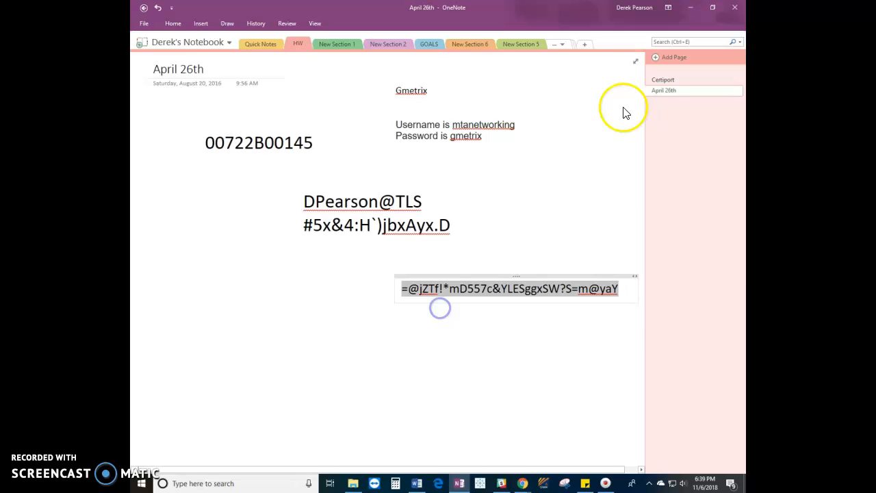
{"action": "left_click", "coordinate": [691, 8]}
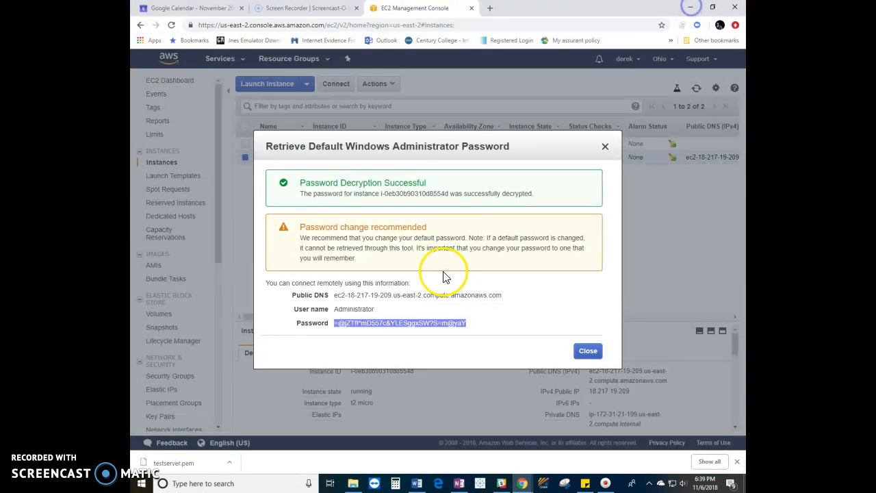
Close the password details and download the running instance's Remote Desktop file to the Desktop under its suggested name.
{"action": "left_click", "coordinate": [587, 351]}
{"action": "right_click", "coordinate": [347, 158]}
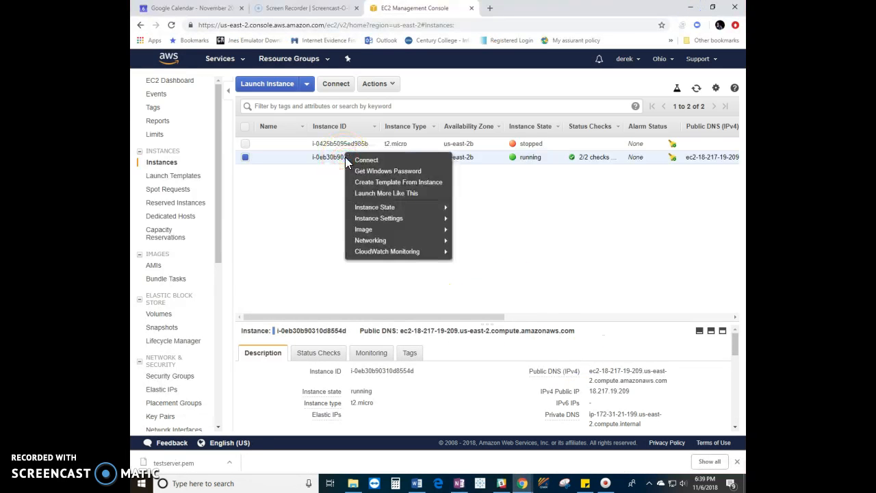
{"action": "left_click", "coordinate": [366, 161]}
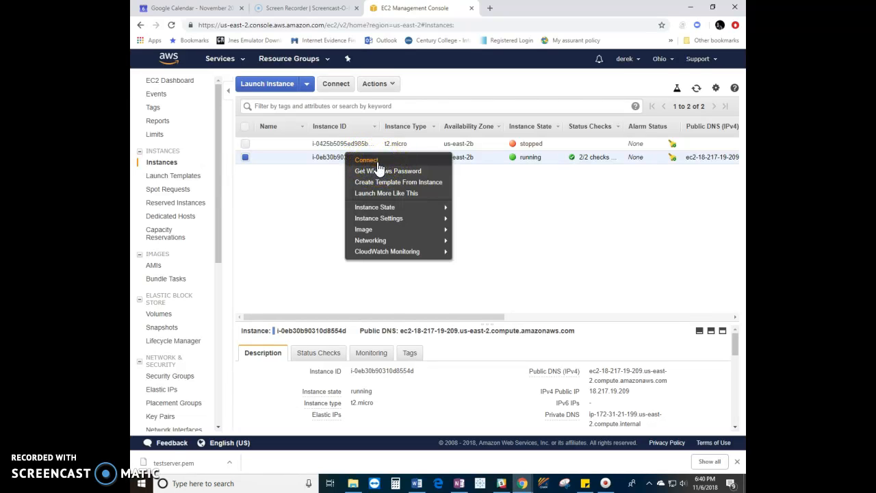
{"action": "left_click", "coordinate": [377, 161]}
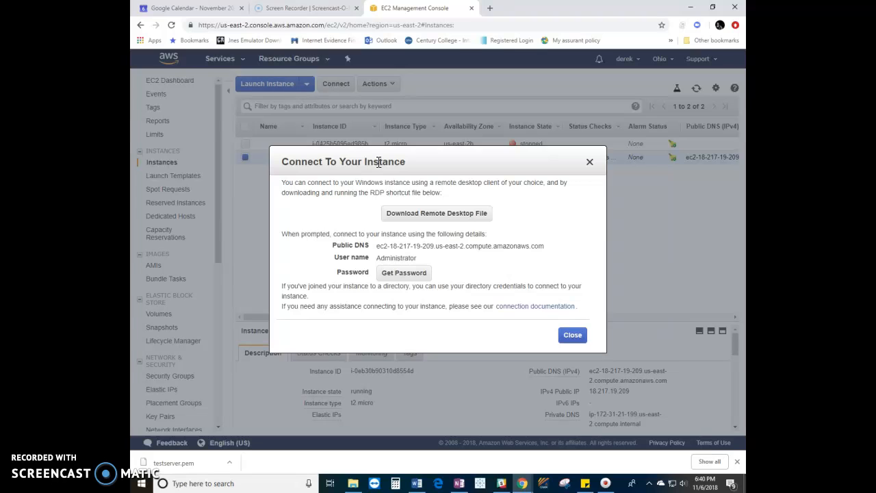
{"action": "left_click", "coordinate": [421, 217]}
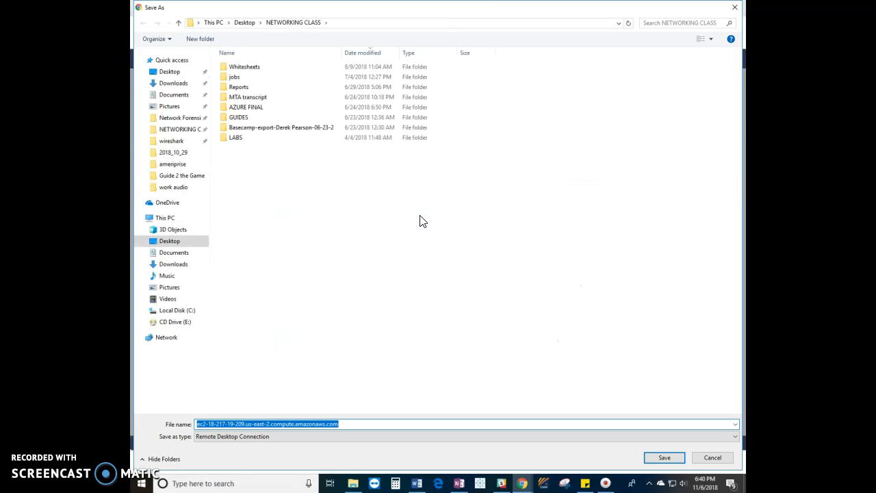
{"action": "left_click", "coordinate": [170, 243]}
{"action": "left_click", "coordinate": [212, 425]}
{"action": "left_click", "coordinate": [664, 457]}
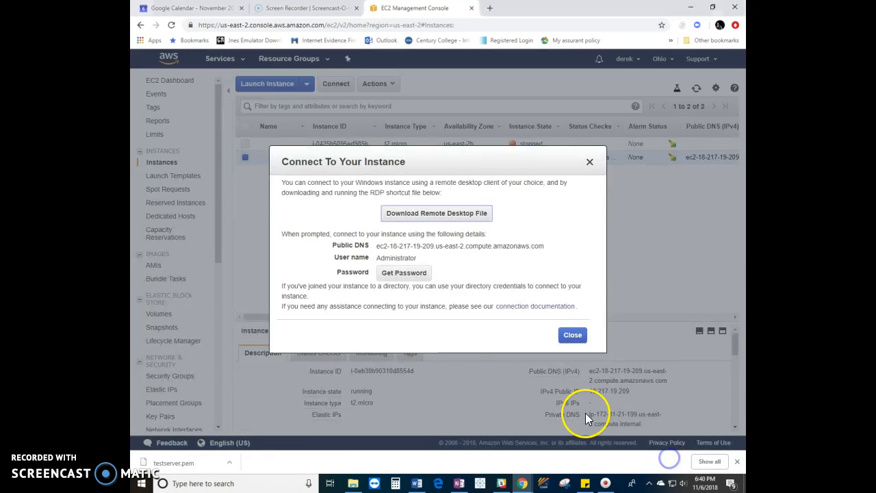
{"action": "left_click", "coordinate": [573, 334]}
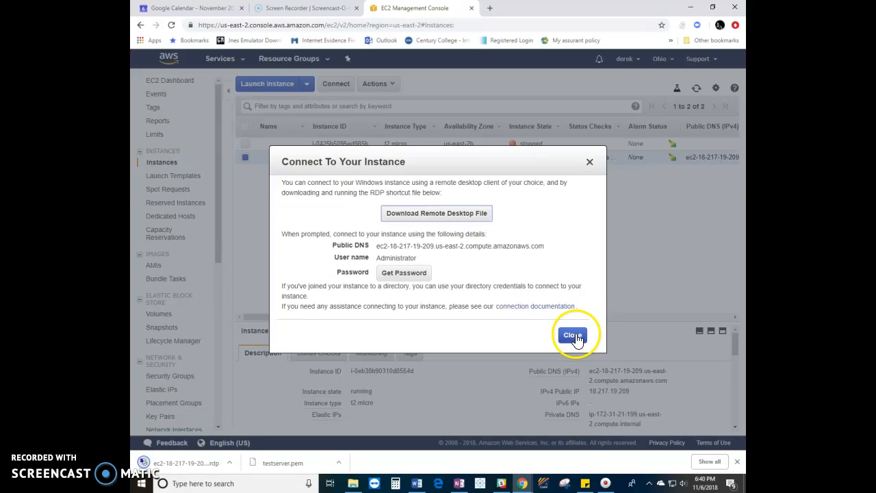
Open the downloaded Remote Desktop file, accept the unknown publisher, and sign in as Administrator with the copied account password.
{"action": "left_click", "coordinate": [192, 468]}
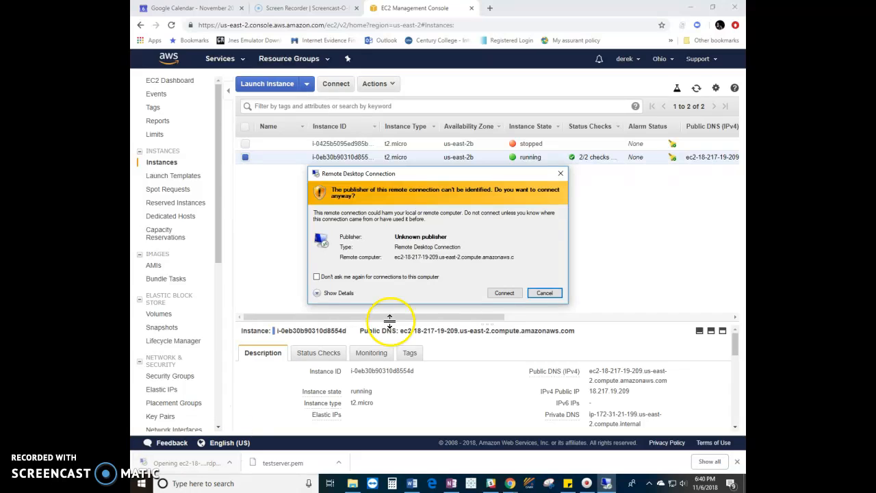
{"action": "left_click", "coordinate": [504, 293]}
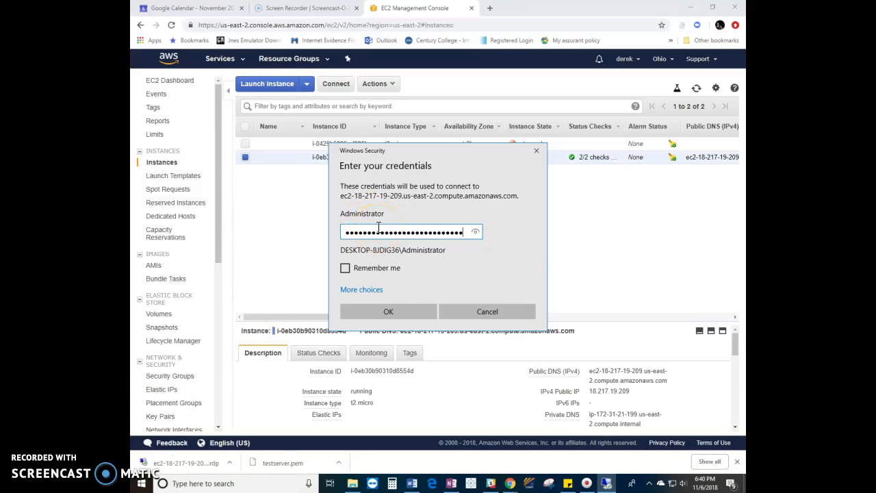
{"action": "left_click", "coordinate": [477, 234]}
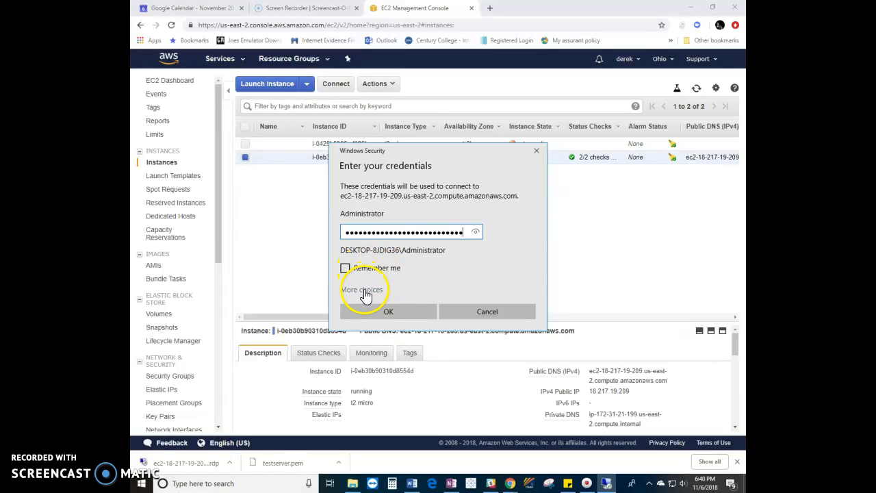
{"action": "left_click", "coordinate": [364, 291]}
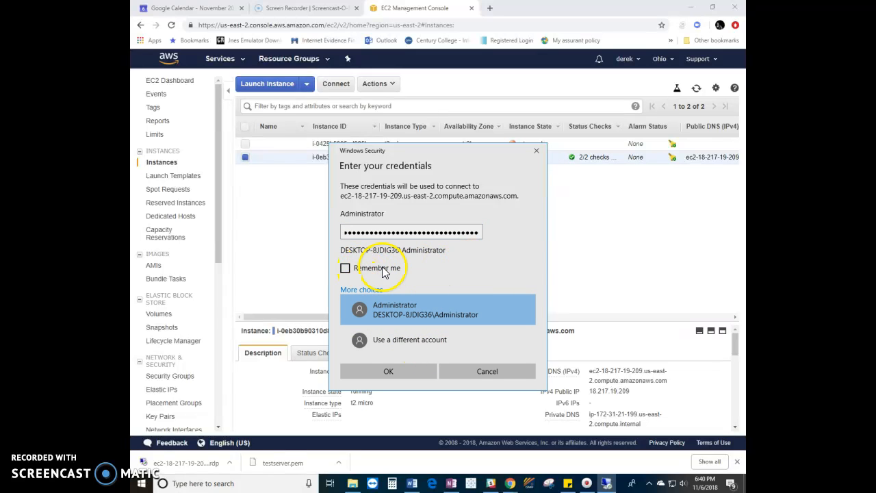
{"action": "left_click", "coordinate": [396, 375]}
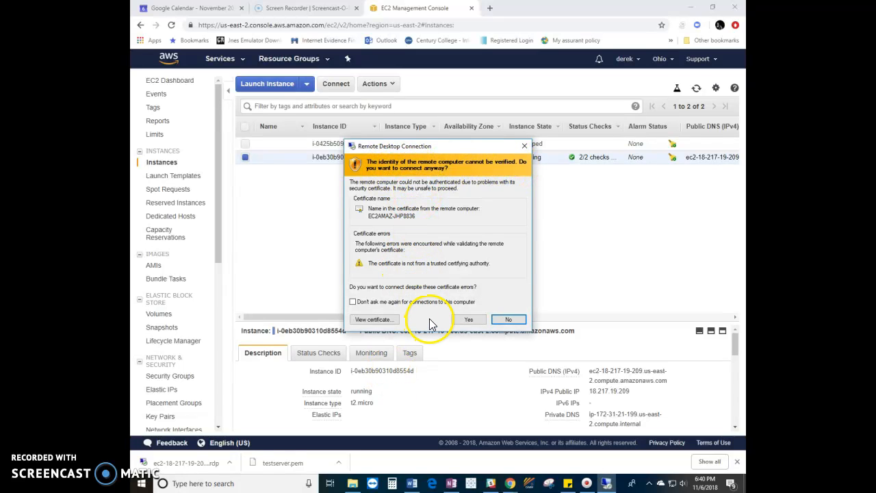
Install the remote computer's certificate for the current user, letting the wizard select the certificate store automatically.
{"action": "left_click", "coordinate": [375, 322]}
{"action": "left_click", "coordinate": [456, 350]}
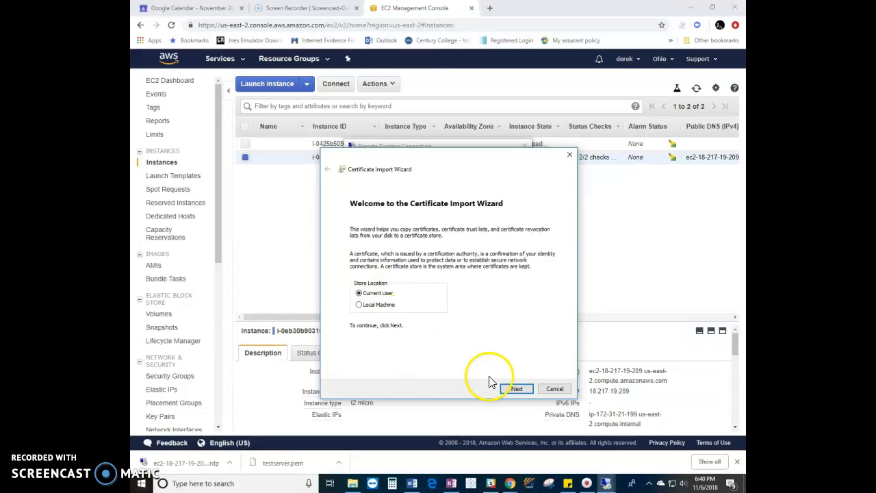
{"action": "left_click", "coordinate": [514, 389]}
{"action": "left_click", "coordinate": [518, 390]}
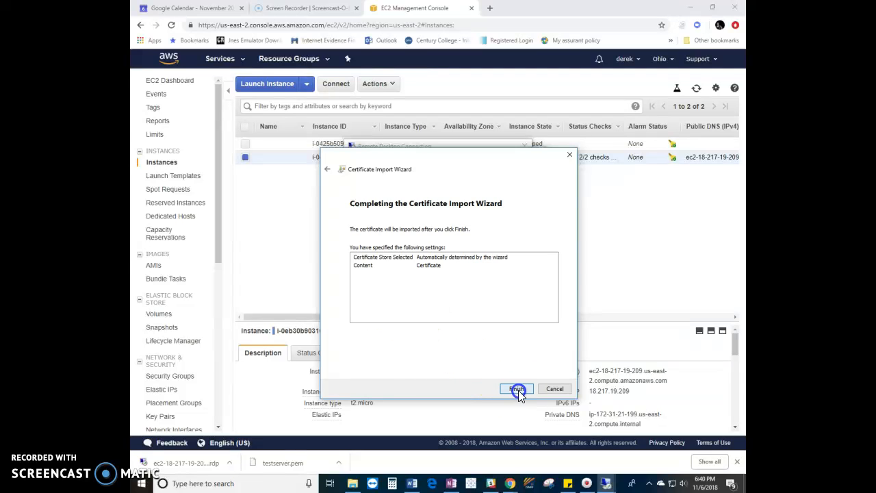
{"action": "left_click", "coordinate": [518, 391]}
{"action": "left_click", "coordinate": [464, 276]}
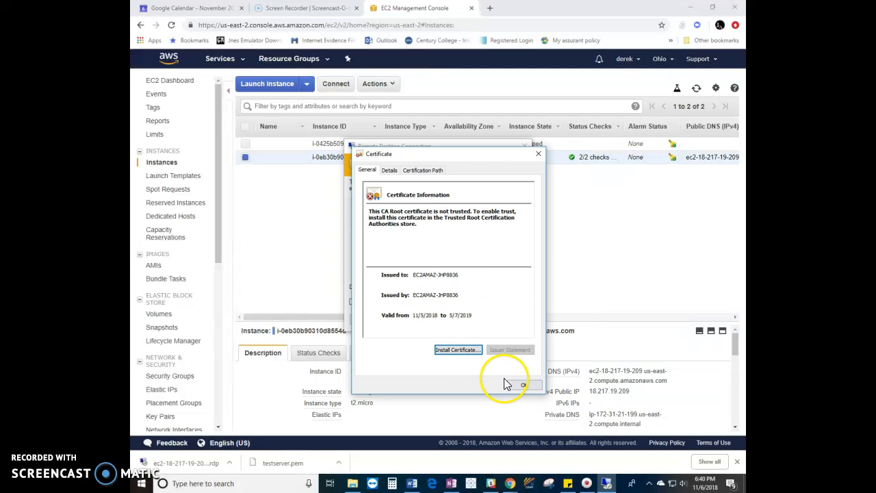
{"action": "left_click", "coordinate": [525, 384]}
Connect to the server despite the certificate errors and allow it to be discoverable on the network.
{"action": "left_click", "coordinate": [471, 320]}
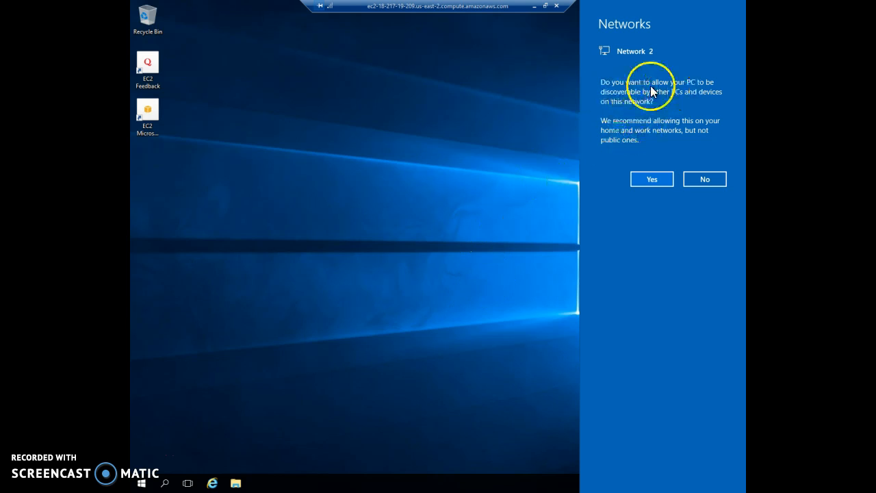
{"action": "left_click", "coordinate": [654, 179]}
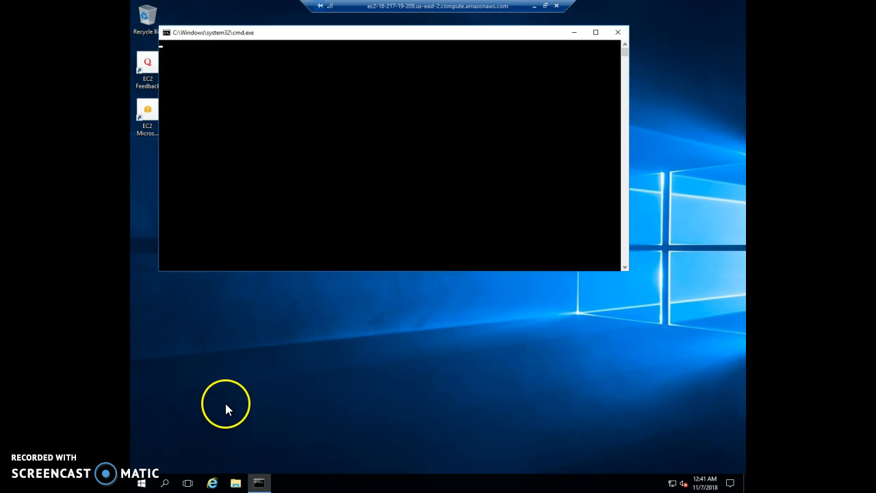
Open Windows Administrative Tools on the server and launch Event Viewer from it, with both windows maximized.
{"action": "left_click", "coordinate": [142, 483]}
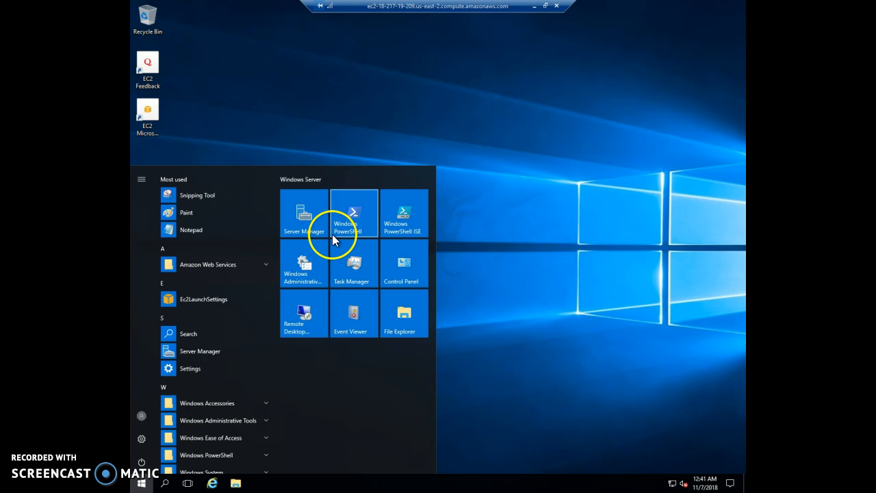
{"action": "left_click", "coordinate": [304, 273]}
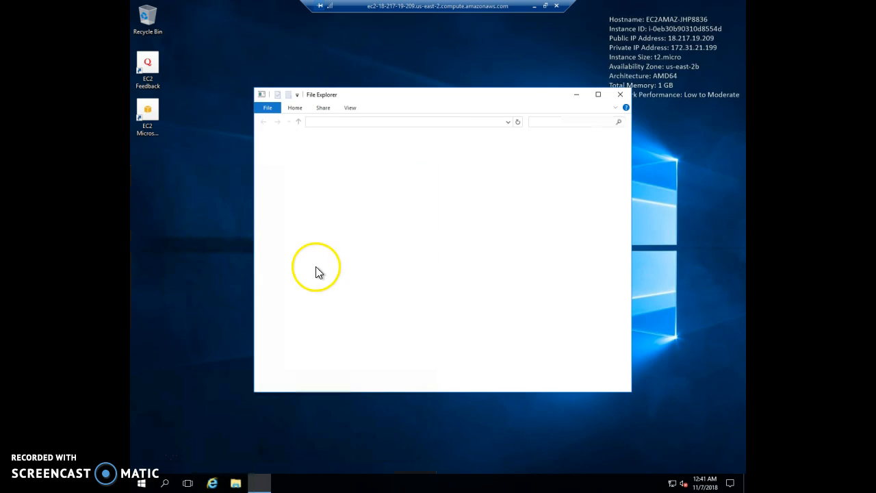
{"action": "double_click", "coordinate": [392, 90]}
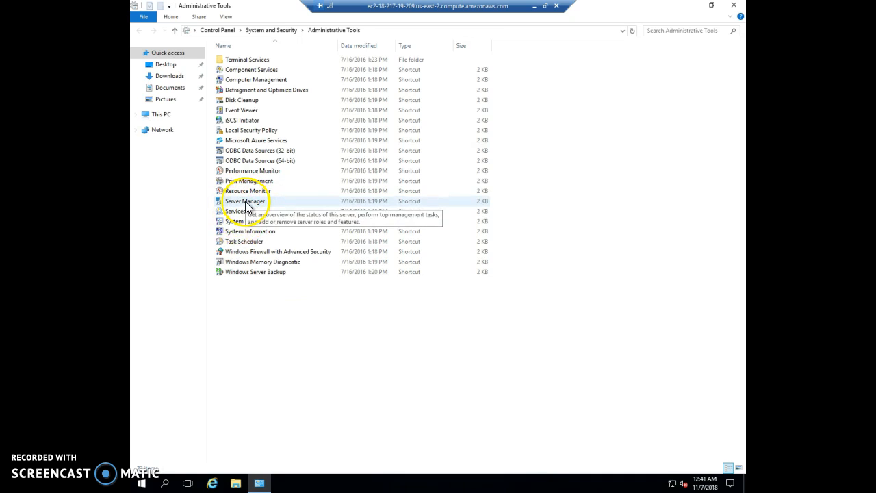
{"action": "double_click", "coordinate": [241, 111]}
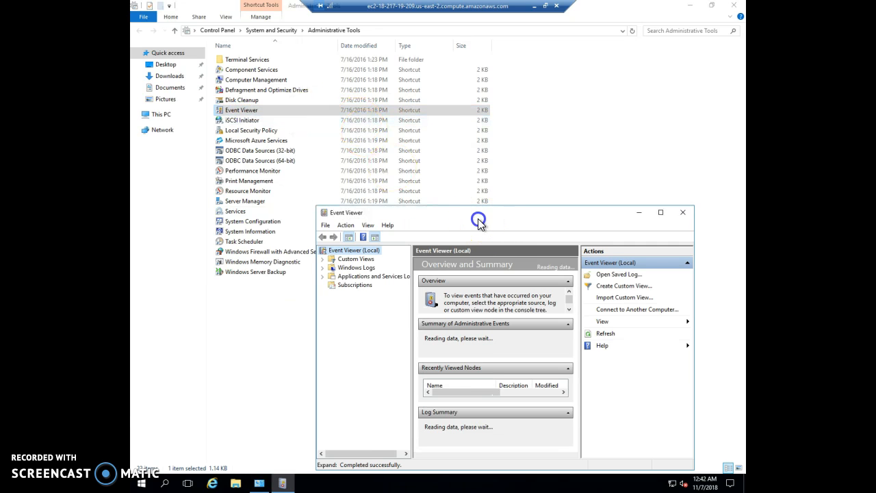
{"action": "double_click", "coordinate": [478, 218]}
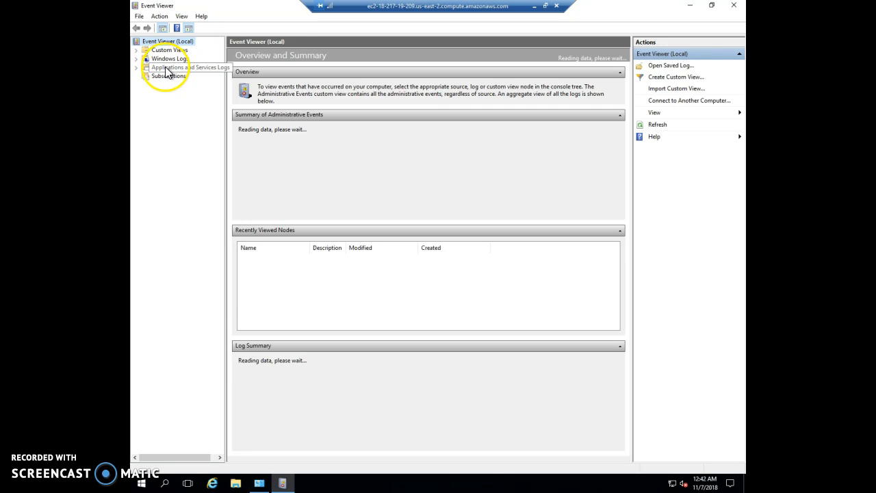
View Applications and Services Logs and the System log under Windows Logs with a widened console tree, and minimize Event Viewer.
{"action": "left_click", "coordinate": [165, 68]}
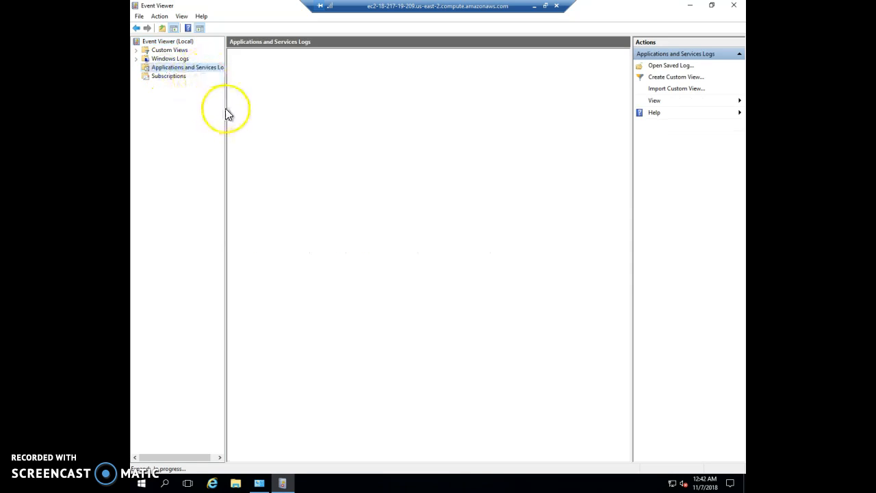
{"action": "left_click_drag", "start_coordinate": [226, 108], "coordinate": [268, 109]}
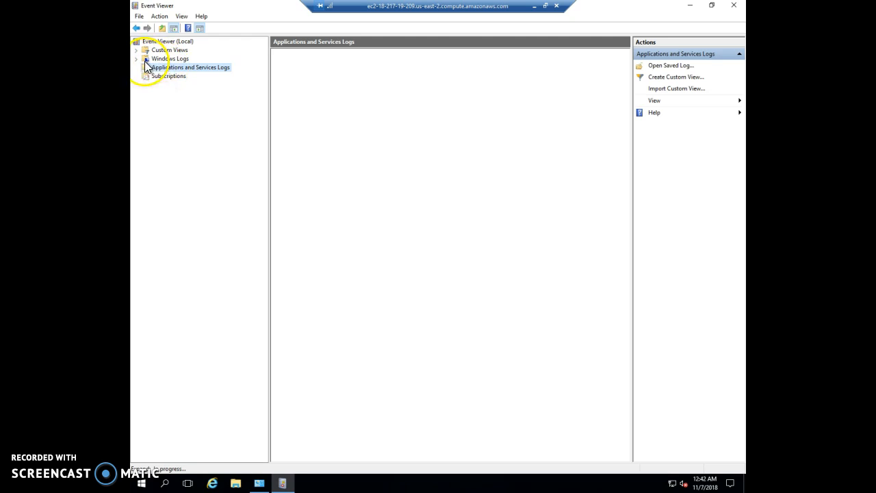
{"action": "double_click", "coordinate": [158, 60]}
{"action": "left_click", "coordinate": [171, 94]}
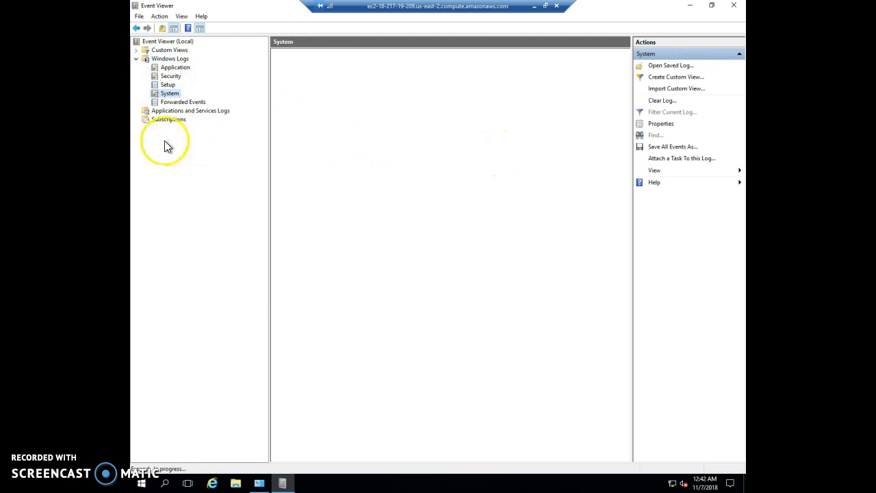
{"action": "left_click", "coordinate": [689, 5]}
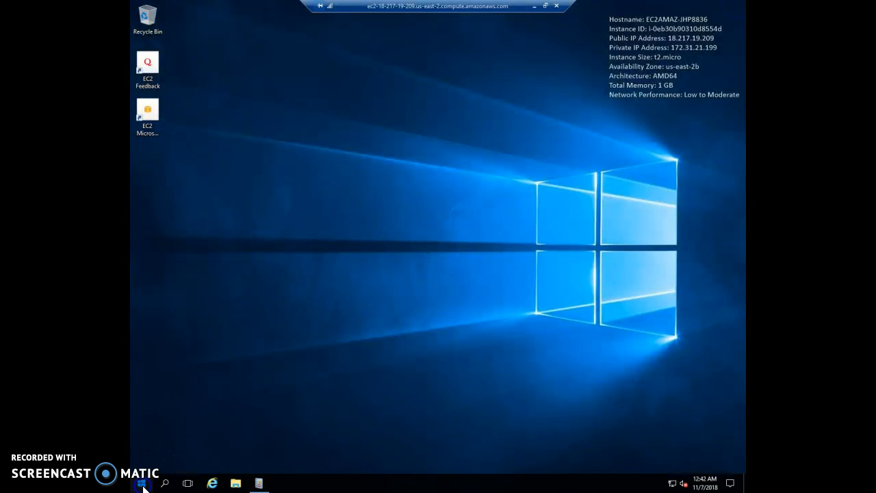
Open Server Manager to view its dashboard, and minimize it.
{"action": "left_click", "coordinate": [141, 483]}
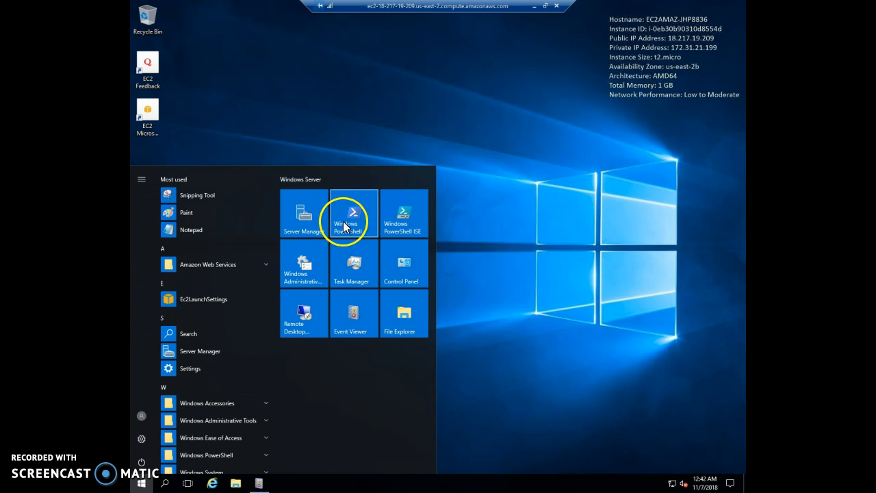
{"action": "left_click", "coordinate": [302, 234]}
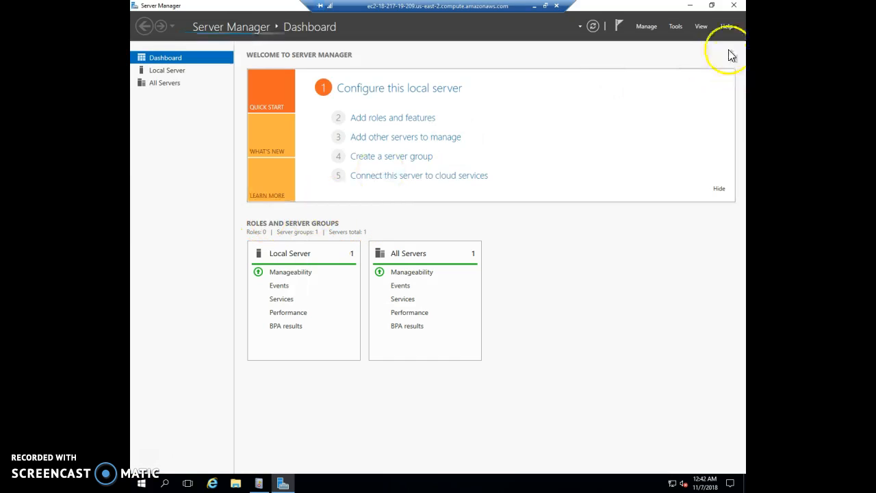
{"action": "left_click", "coordinate": [690, 6]}
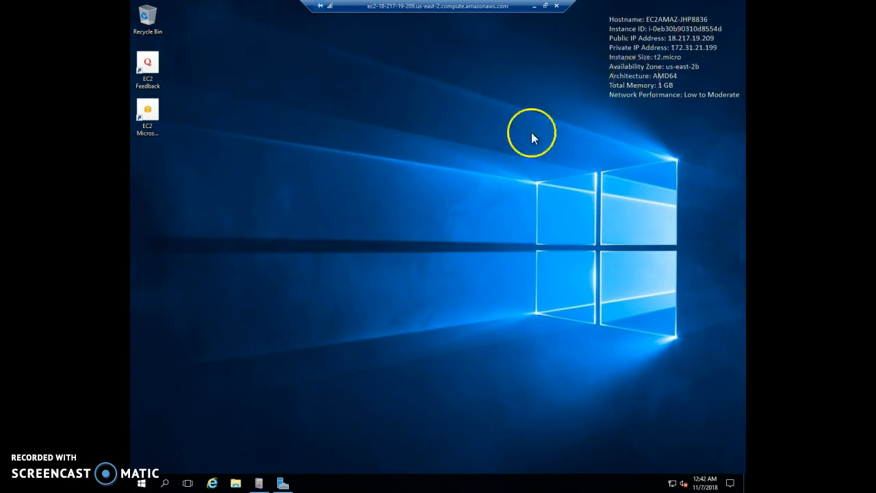
Search the server for cmd and run the Command Prompt as administrator.
{"action": "left_click", "coordinate": [163, 485]}
{"action": "type", "text": "c"}
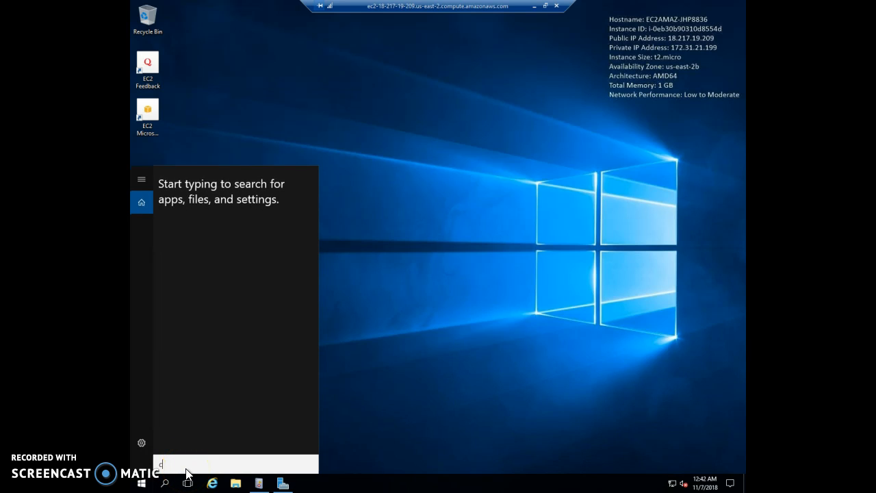
{"action": "type", "text": "md"}
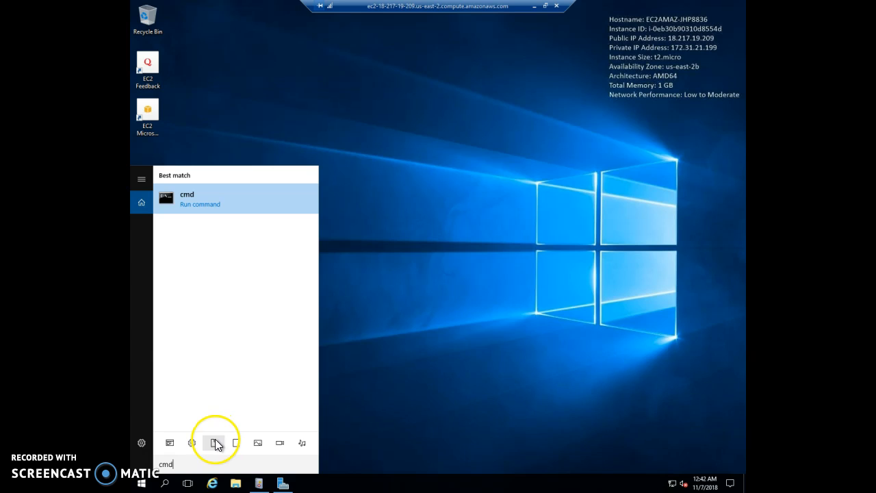
{"action": "right_click", "coordinate": [194, 209]}
{"action": "left_click", "coordinate": [210, 219]}
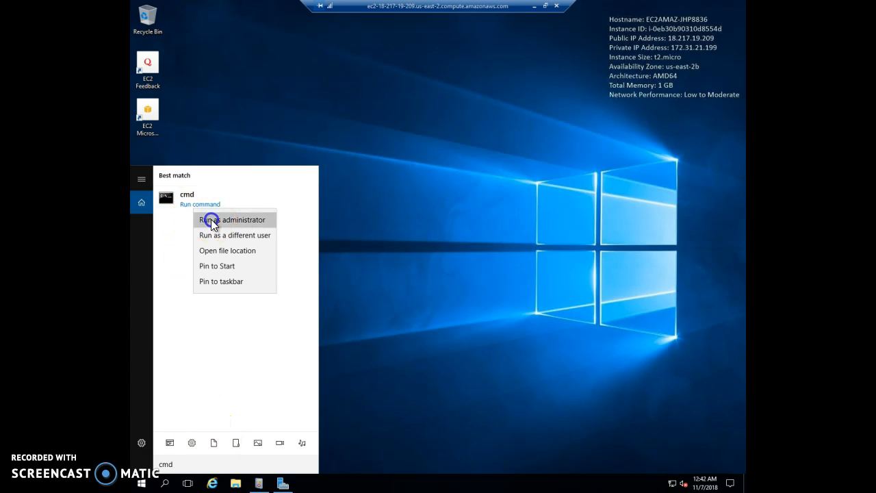
Run ipconfig and highlight the Ethernet adapter's IPv4 address, moving the window clear of the instance details on the desktop.
{"action": "type", "text": "ipconfig"}
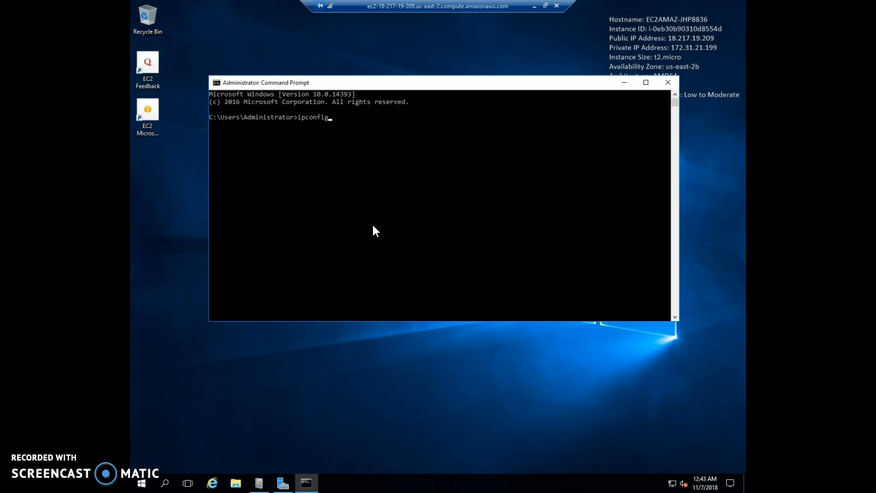
{"action": "key", "text": "Return"}
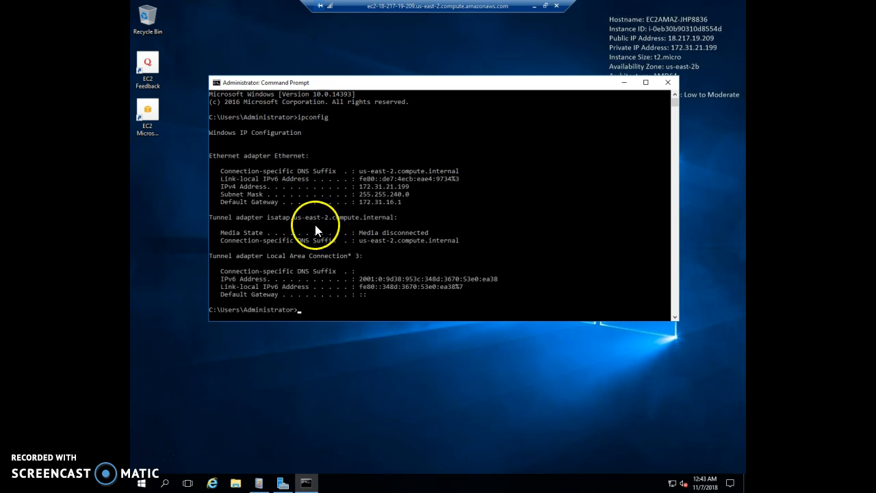
{"action": "left_click_drag", "start_coordinate": [409, 187], "coordinate": [357, 189]}
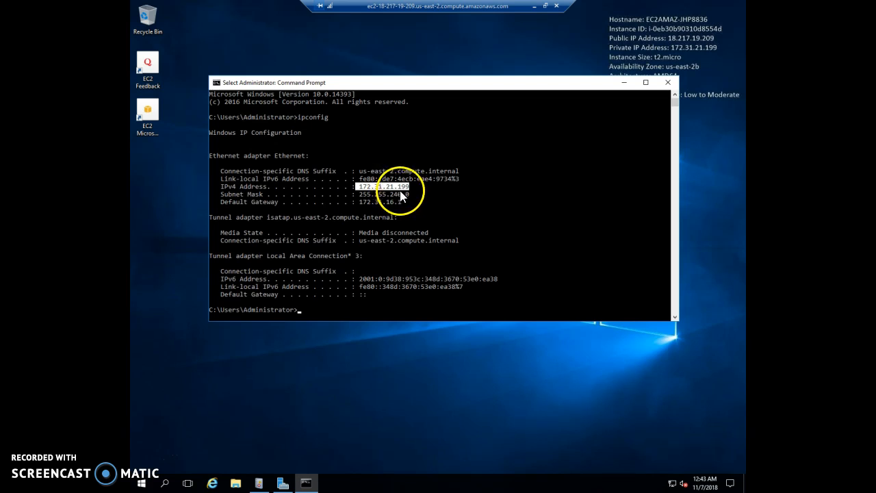
{"action": "left_click_drag", "start_coordinate": [542, 86], "coordinate": [540, 117]}
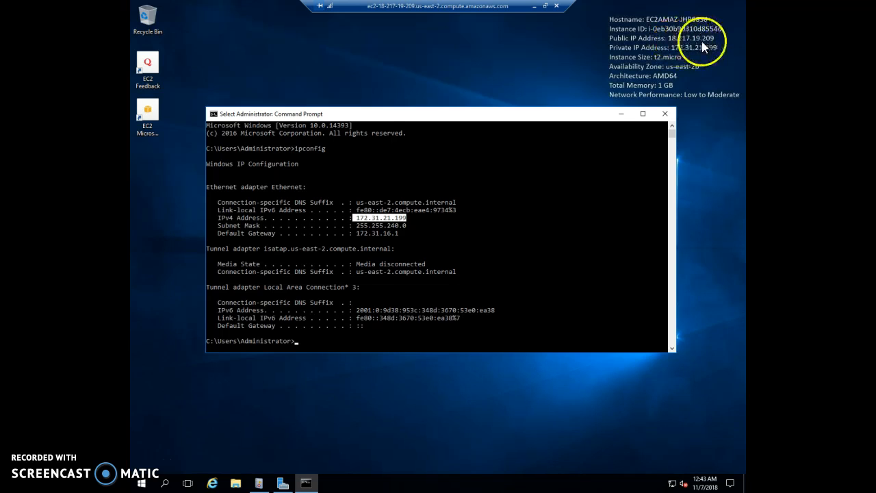
Highlight the Ethernet adapter's IP settings in the ipconfig output, and close the Command Prompt.
{"action": "left_click_drag", "start_coordinate": [407, 226], "coordinate": [349, 229]}
{"action": "left_click_drag", "start_coordinate": [405, 233], "coordinate": [238, 192]}
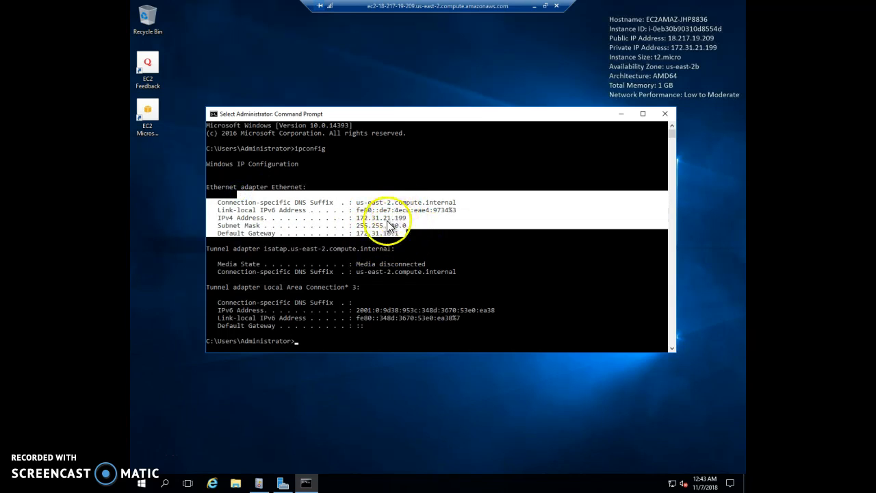
{"action": "left_click", "coordinate": [663, 115]}
Restore Server Manager, view the Local Server properties, and return to the dashboard.
{"action": "left_click", "coordinate": [283, 482]}
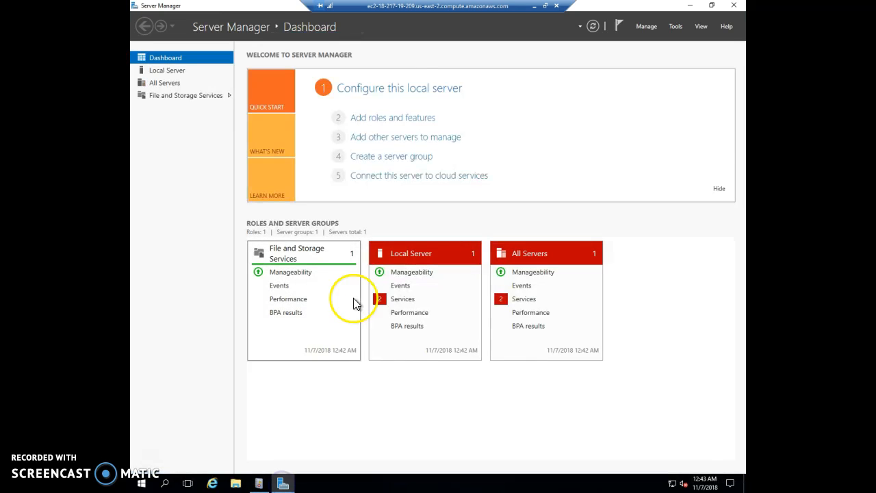
{"action": "left_click", "coordinate": [162, 70]}
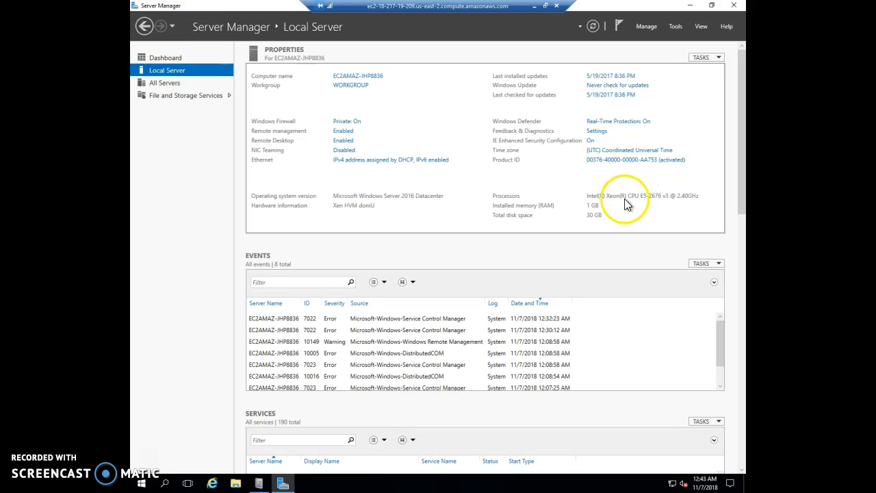
{"action": "left_click", "coordinate": [161, 60]}
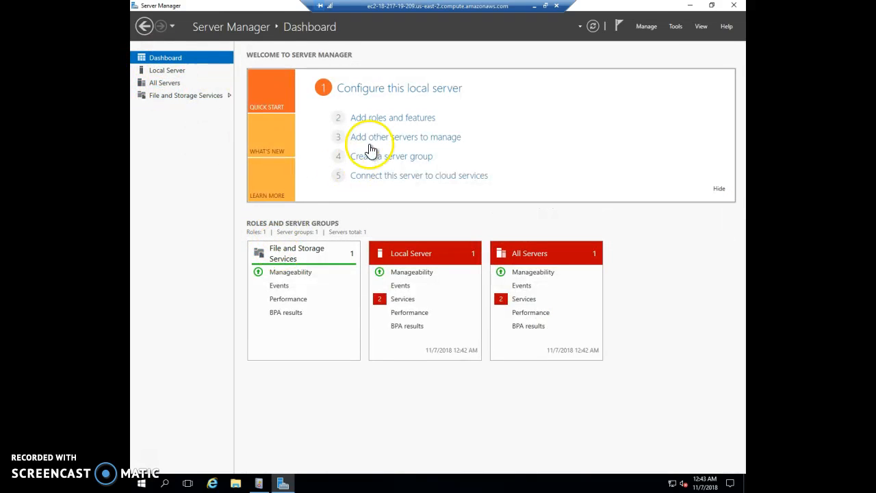
Start adding roles and features with a role-based installation on server EC2AMAZ-JHP8836, proceeding to the server roles list.
{"action": "left_click", "coordinate": [378, 118]}
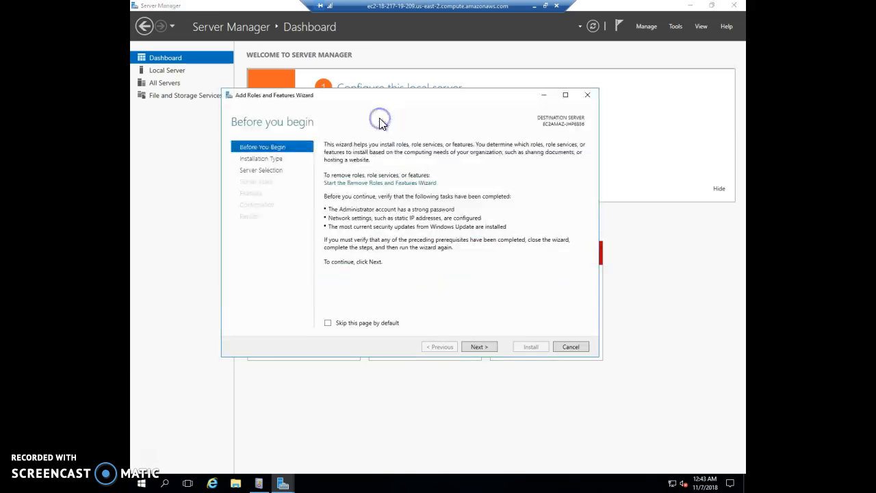
{"action": "left_click", "coordinate": [481, 348]}
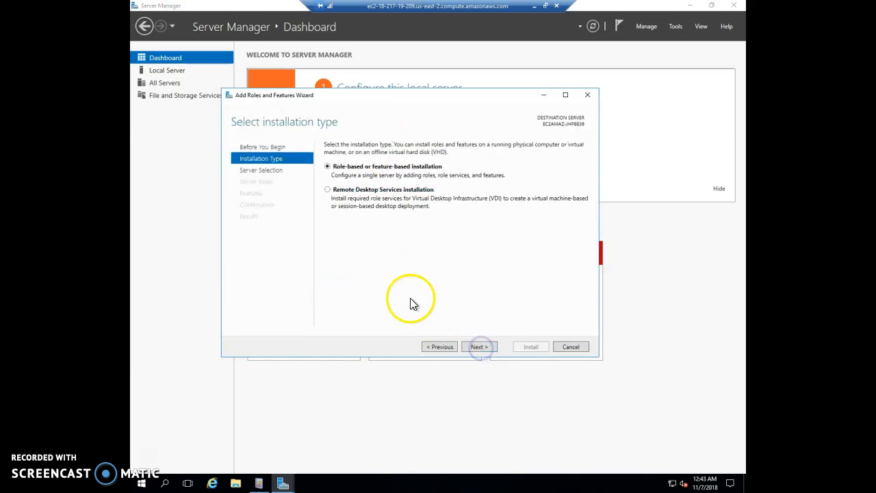
{"action": "left_click", "coordinate": [475, 347]}
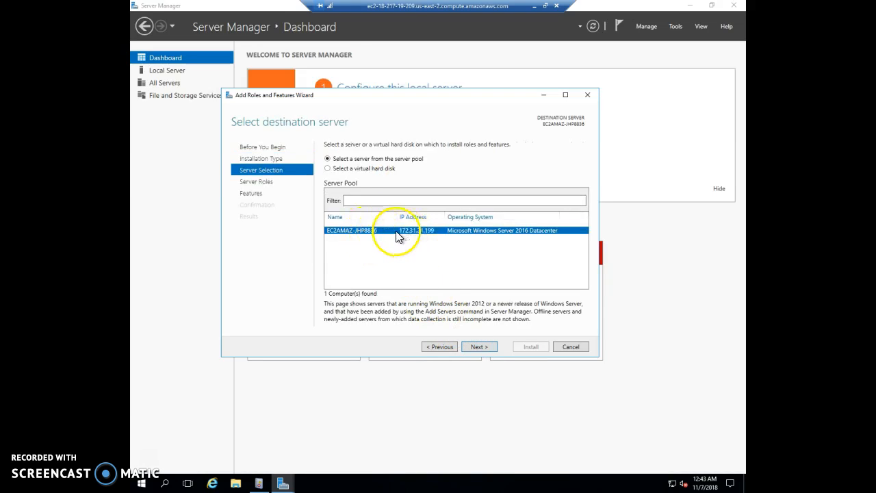
{"action": "left_click", "coordinate": [479, 347]}
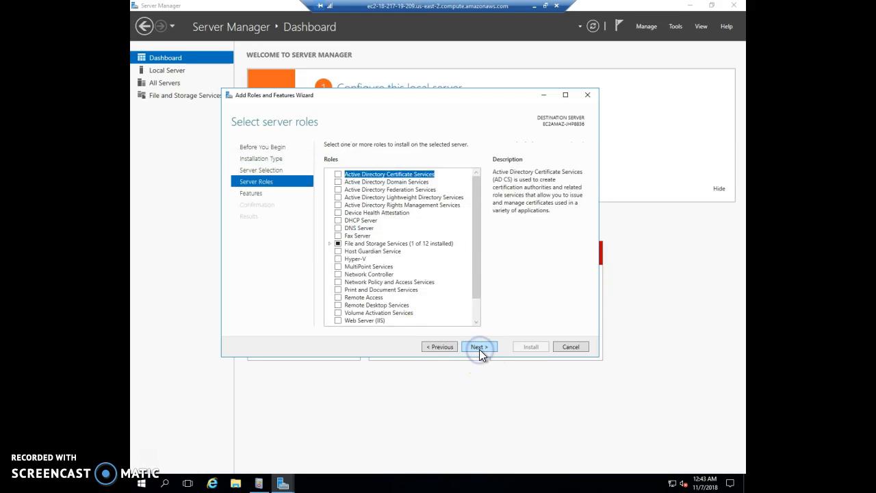
Select the DHCP Server role with its required management tools, and continue past the static IP validation.
{"action": "left_click_drag", "start_coordinate": [477, 264], "coordinate": [474, 228]}
{"action": "left_click", "coordinate": [338, 216]}
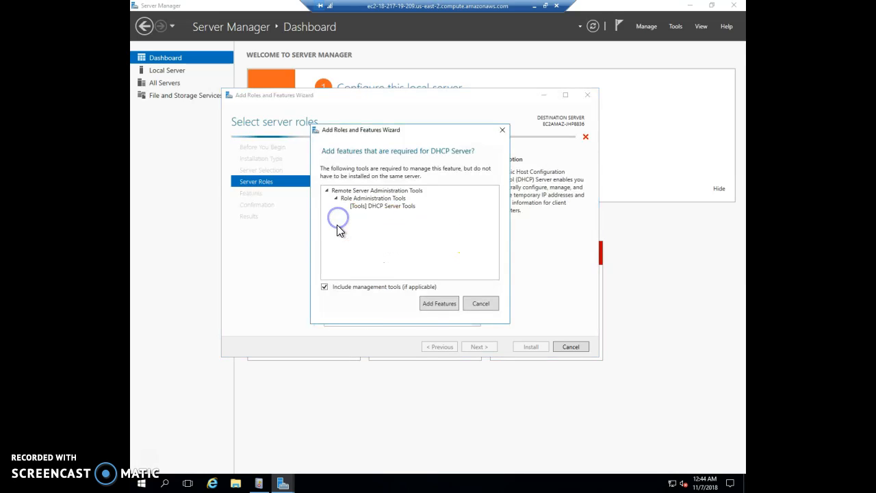
{"action": "left_click", "coordinate": [431, 302]}
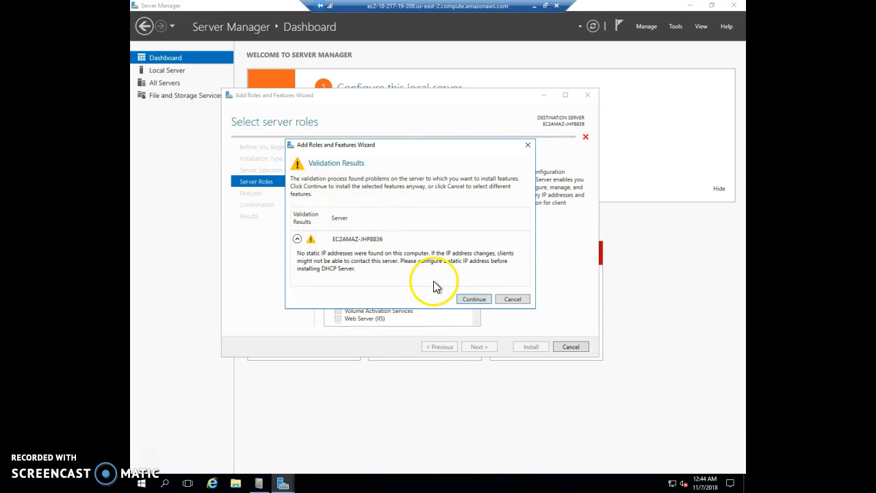
{"action": "left_click", "coordinate": [468, 300]}
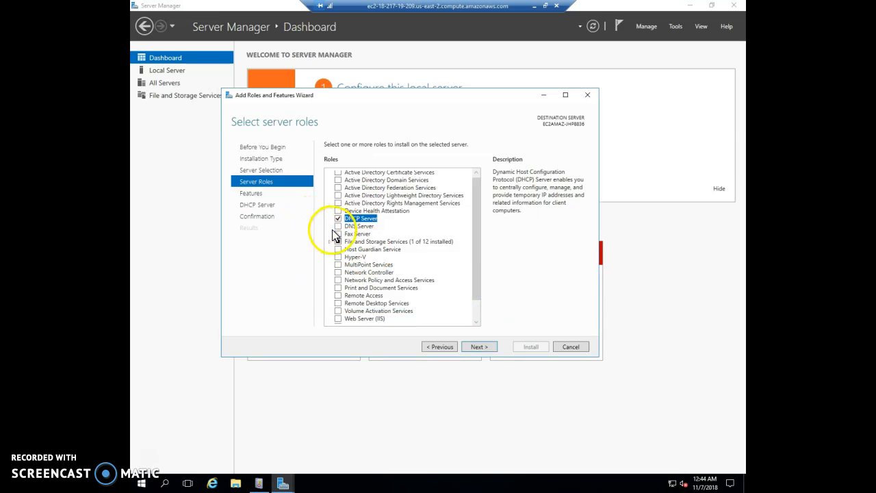
Select the DNS Server role with its required management tools, and continue past the validation results.
{"action": "left_click", "coordinate": [337, 230]}
{"action": "left_click", "coordinate": [430, 303]}
{"action": "left_click", "coordinate": [475, 299]}
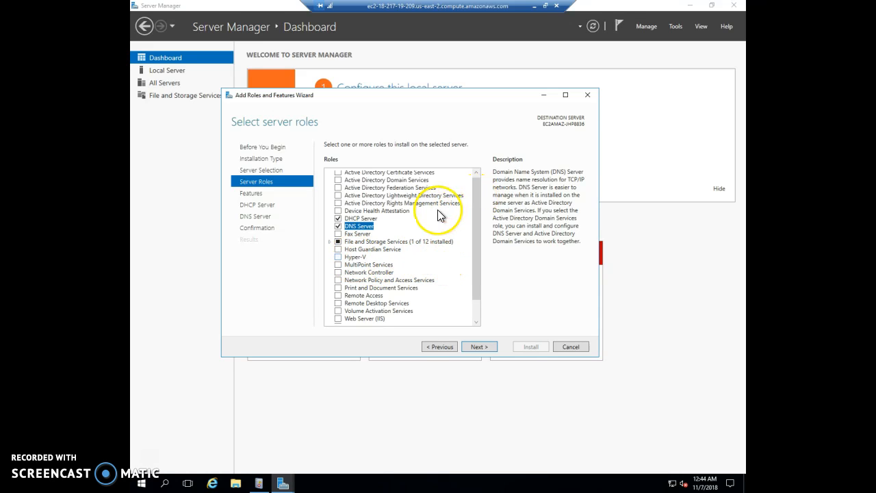
Go back to the server roles list from Features, and add Active Directory Domain Services with its required features.
{"action": "mouse_move", "coordinate": [474, 195]}
{"action": "left_mouse_down"}
{"action": "mouse_move", "coordinate": [474, 256]}
{"action": "mouse_move", "coordinate": [477, 209]}
{"action": "left_mouse_up"}
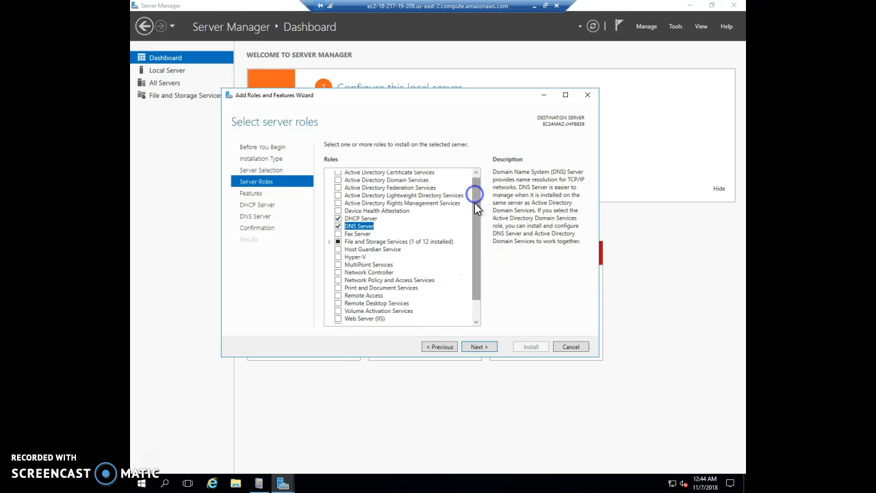
{"action": "left_click", "coordinate": [478, 347]}
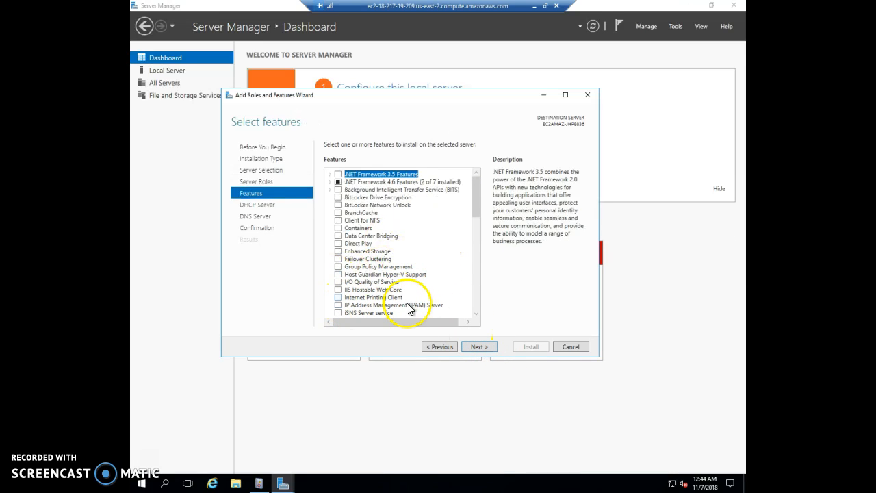
{"action": "left_click", "coordinate": [434, 343]}
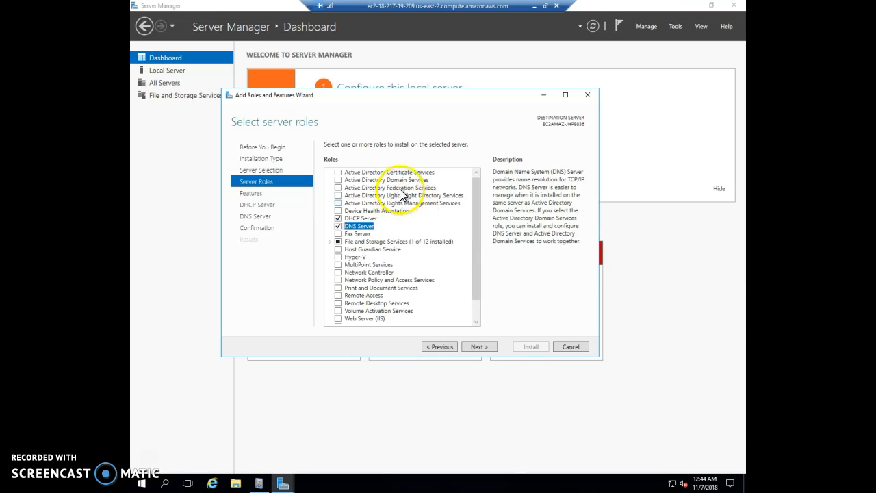
{"action": "left_click", "coordinate": [338, 180]}
{"action": "left_click", "coordinate": [434, 310]}
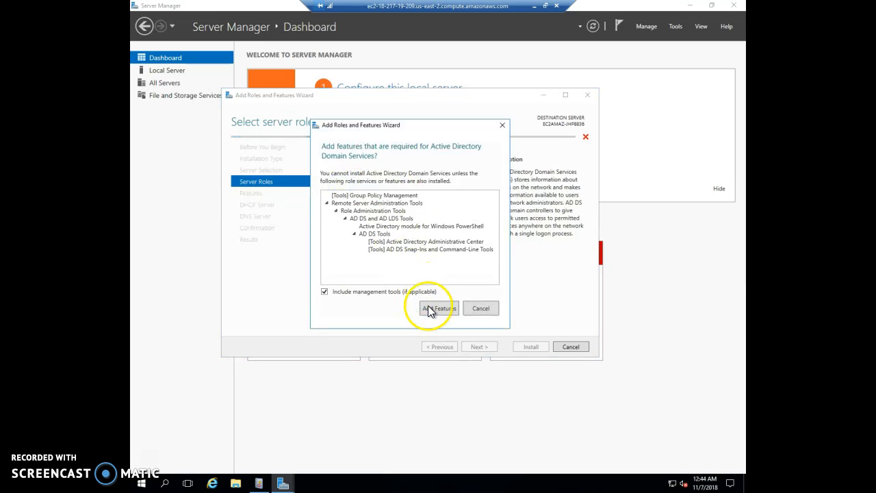
Accept the default features and role information, and install the DHCP Server, DNS Server and Active Directory Domain Services roles.
{"action": "left_click", "coordinate": [479, 347]}
{"action": "left_click", "coordinate": [478, 348]}
{"action": "left_click", "coordinate": [478, 347]}
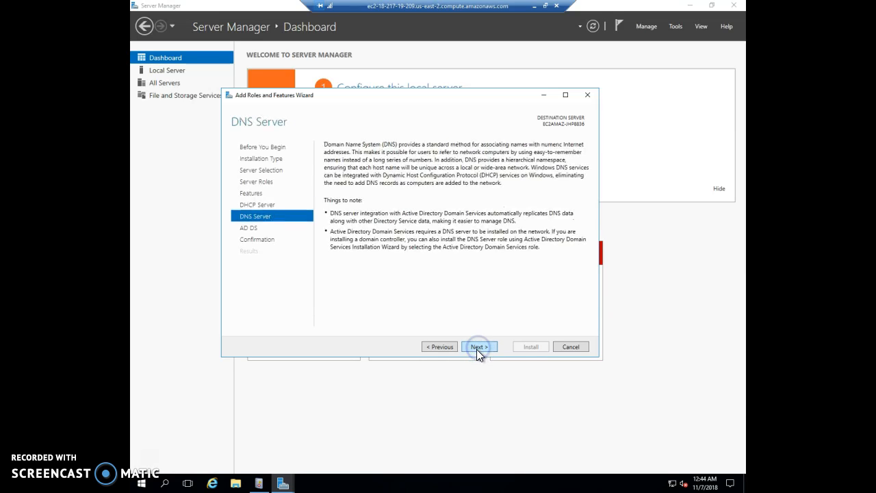
{"action": "left_click", "coordinate": [478, 347]}
{"action": "left_click", "coordinate": [481, 348]}
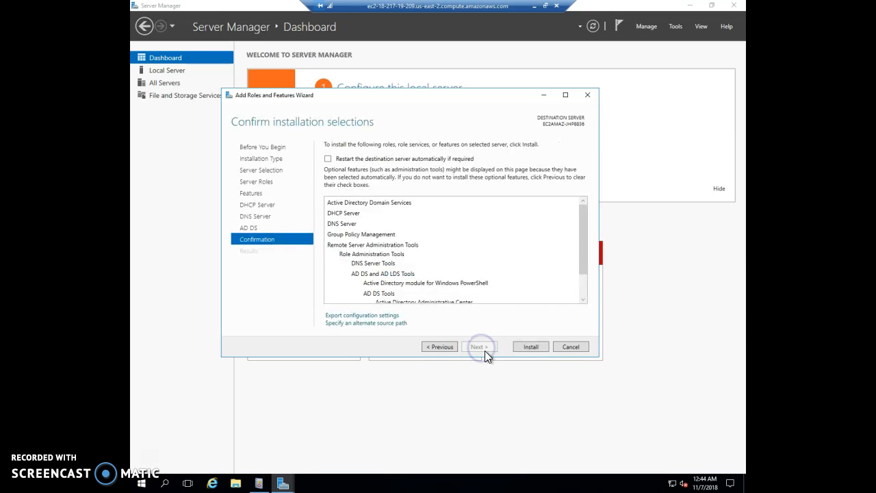
{"action": "left_click", "coordinate": [531, 347]}
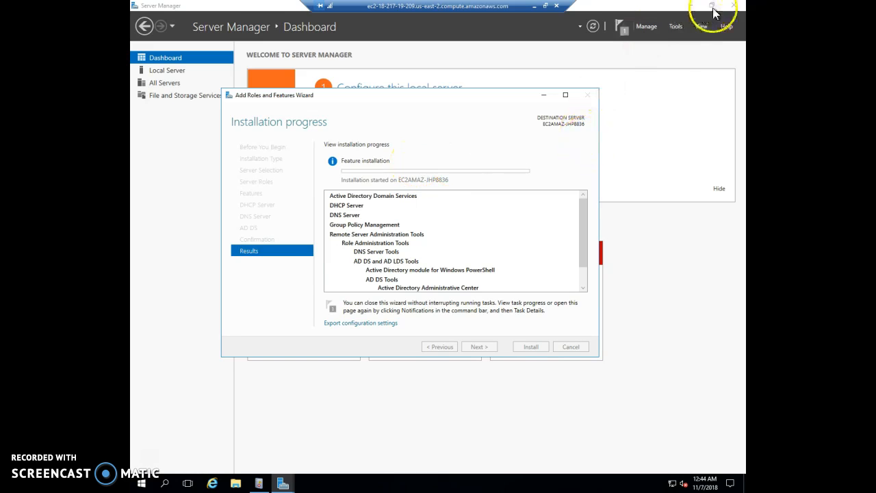
Minimize Server Manager and the remote session, and open TeamViewer's remote control page on the local computer.
{"action": "left_click", "coordinate": [691, 6]}
{"action": "left_click", "coordinate": [535, 7]}
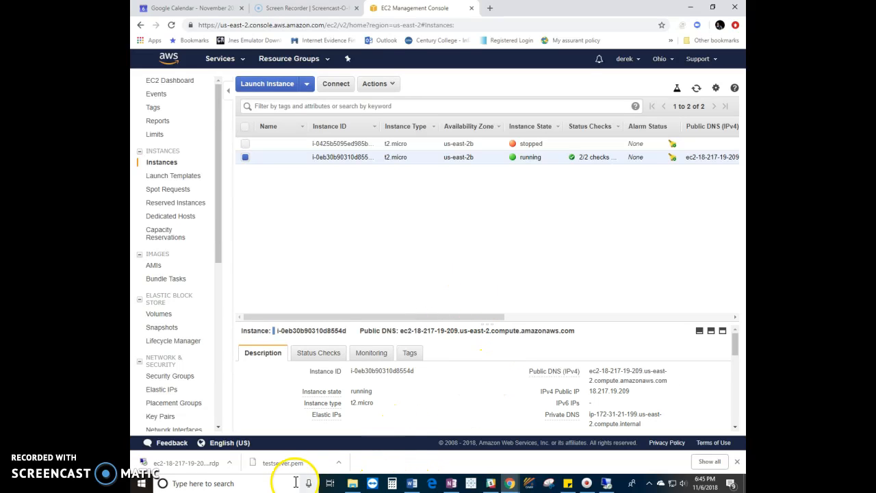
{"action": "left_click", "coordinate": [370, 485]}
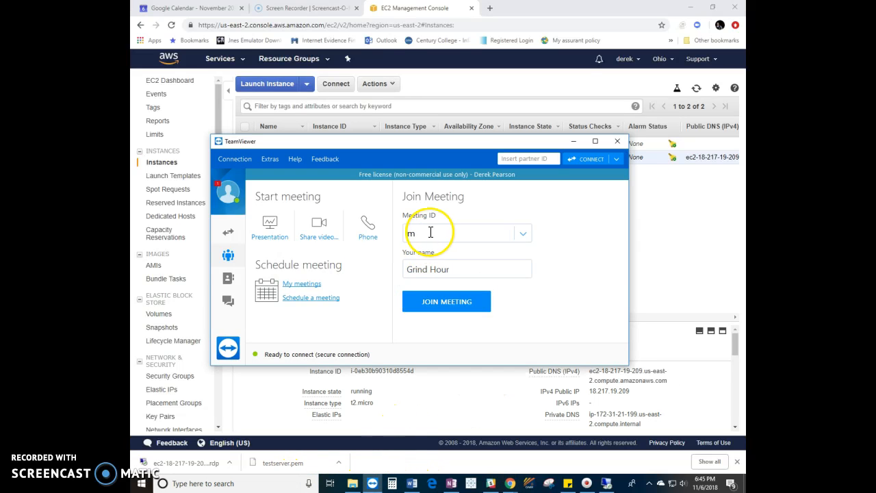
{"action": "left_click", "coordinate": [233, 233]}
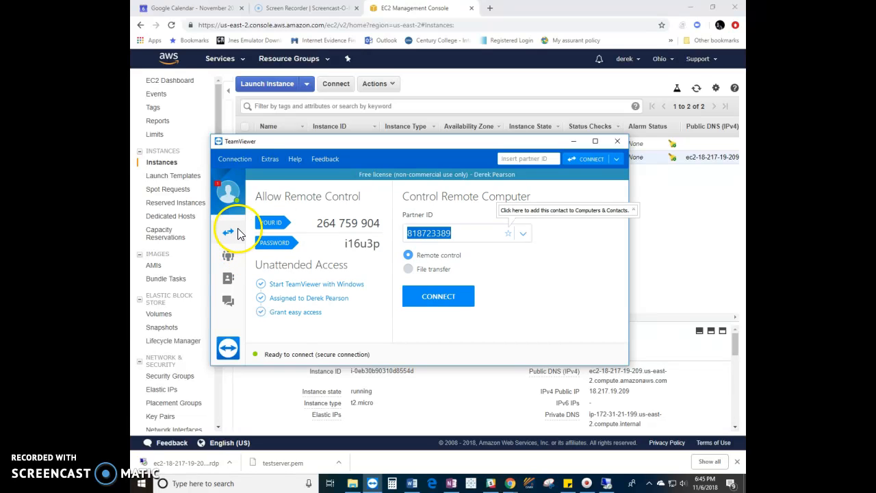
{"action": "left_click", "coordinate": [235, 159]}
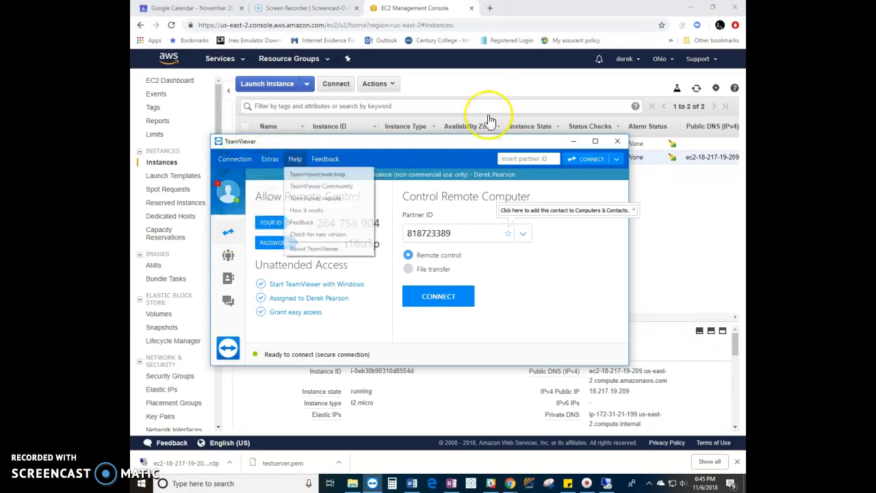
Search the web for teamviewer in a new browser tab, and open the official TeamViewer website.
{"action": "left_click", "coordinate": [490, 7]}
{"action": "type", "text": "ter"}
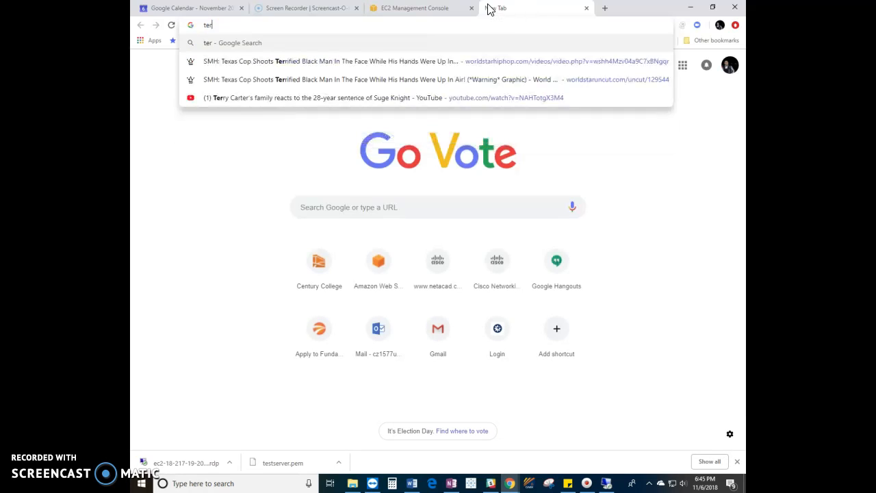
{"action": "key", "text": "BackSpace"}
{"action": "type", "text": "am"}
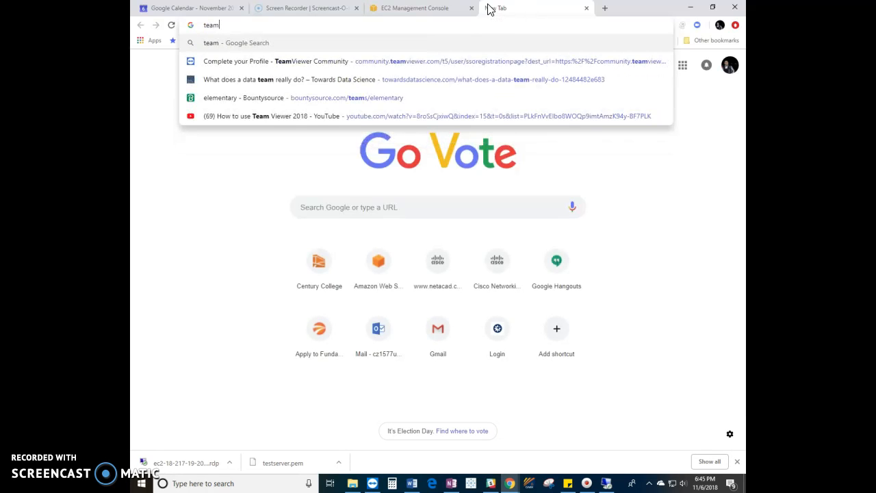
{"action": "type", "text": "viewer"}
{"action": "key", "text": "Return"}
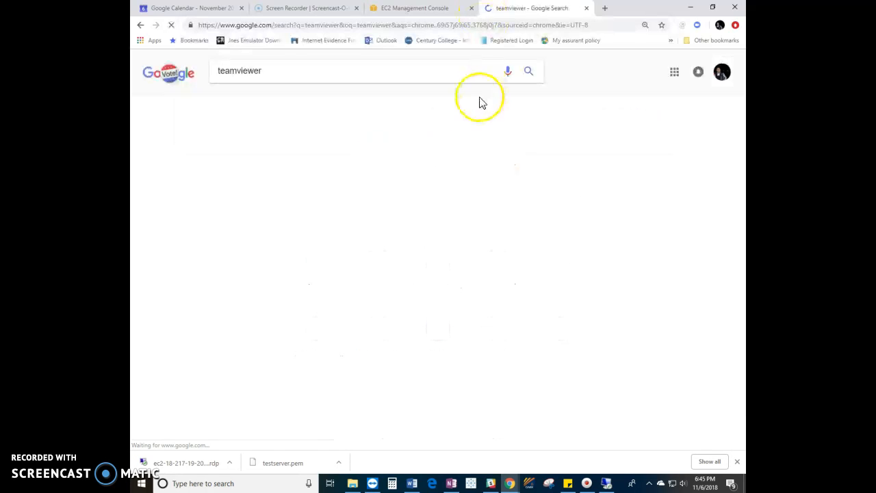
{"action": "left_click", "coordinate": [401, 148]}
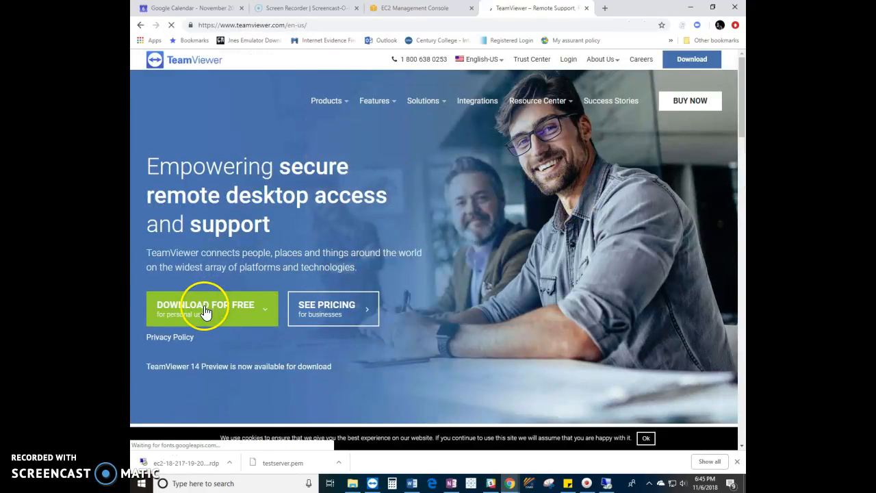
Start the free TeamViewer download, browse to the Downloads folder, cancel saving TeamViewer_Setup, and close the browser tab.
{"action": "left_click", "coordinate": [213, 312]}
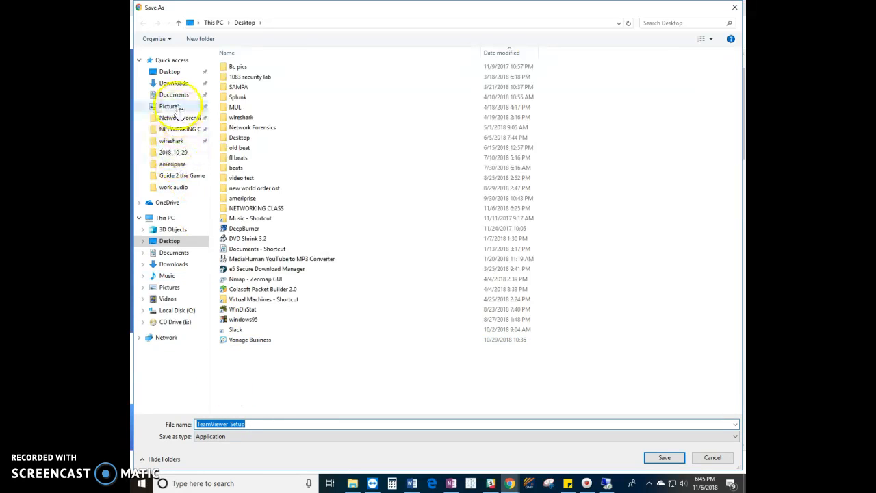
{"action": "left_click", "coordinate": [173, 83]}
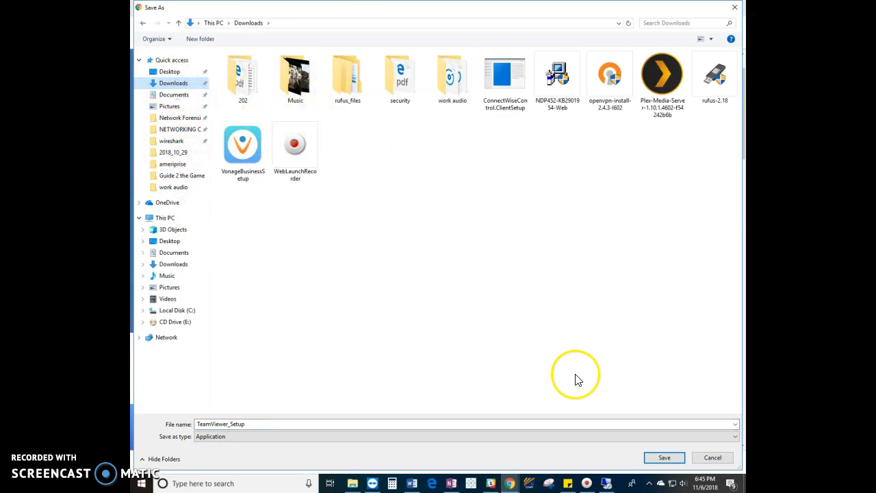
{"action": "left_click", "coordinate": [716, 463]}
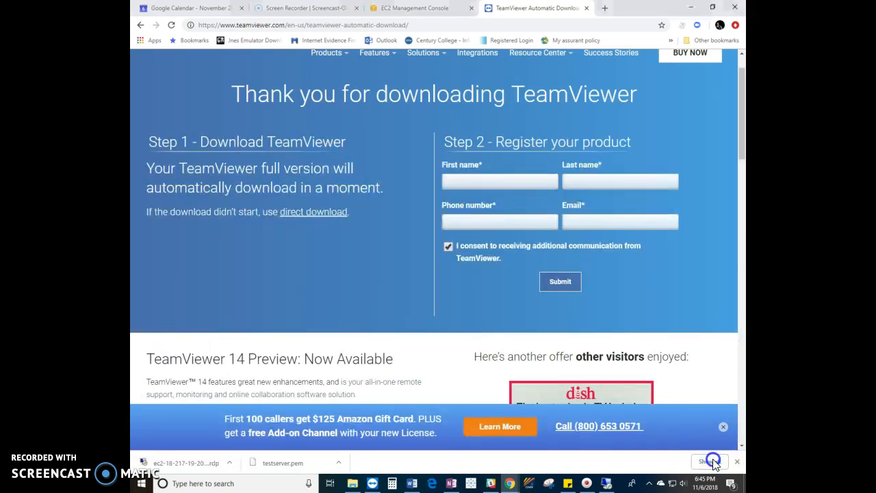
{"action": "left_click", "coordinate": [586, 9]}
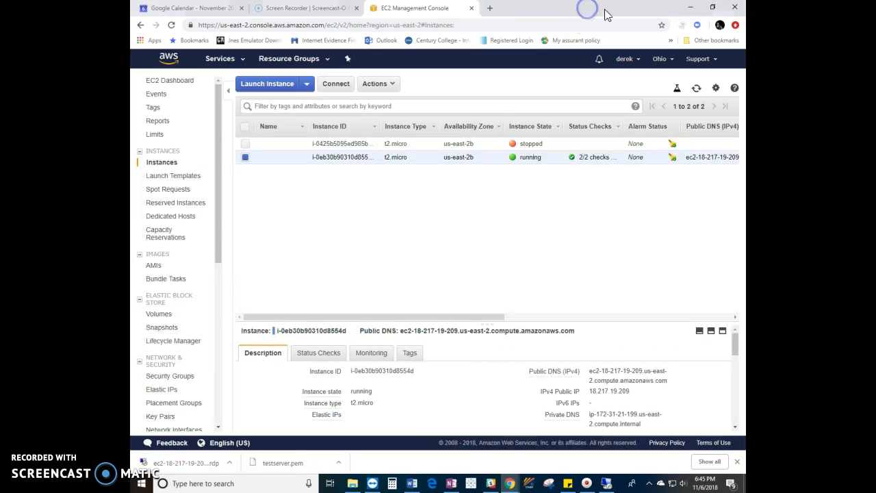
Return to TeamViewer and view its remote control credentials, the Computers & Contacts list, and the meeting options.
{"action": "left_click", "coordinate": [379, 486]}
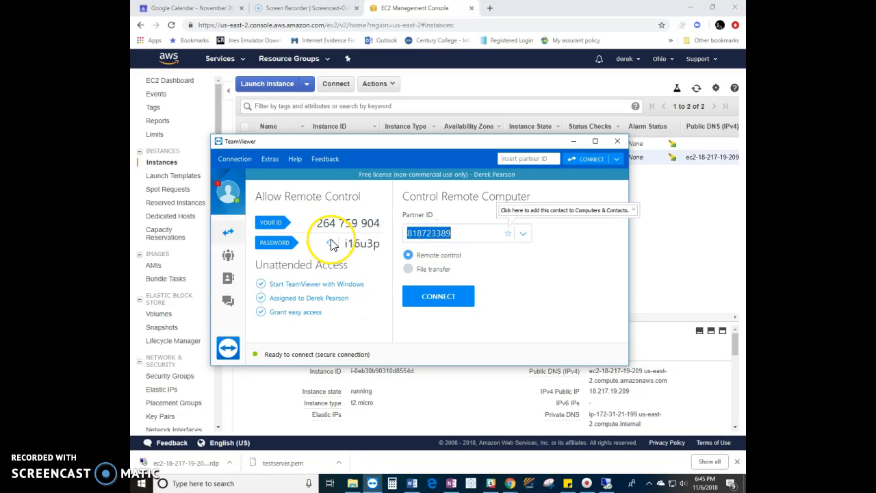
{"action": "left_click", "coordinate": [352, 239]}
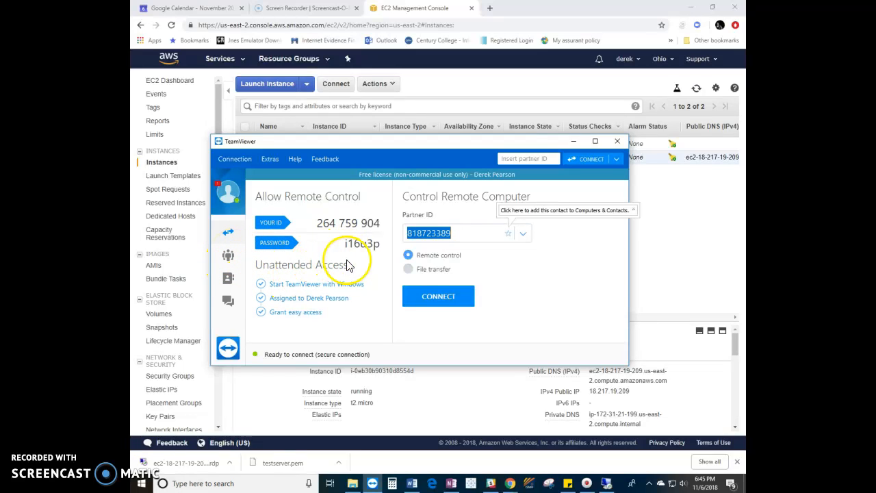
{"action": "left_click", "coordinate": [226, 279]}
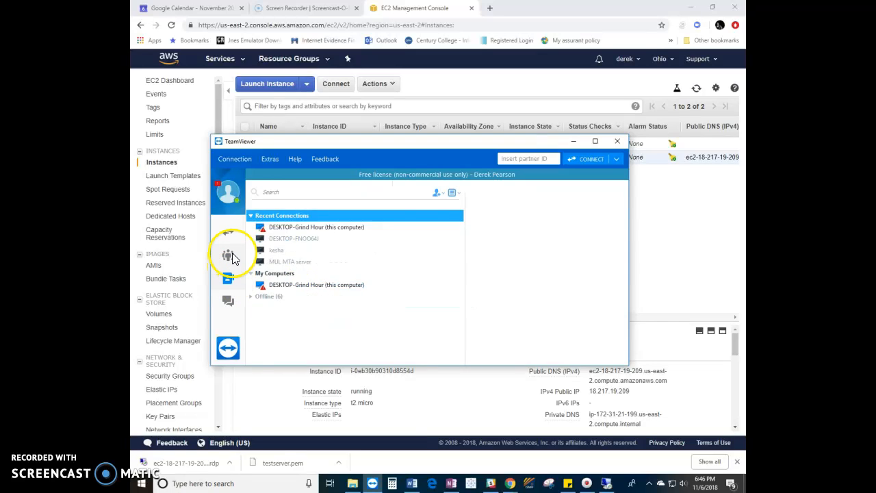
{"action": "left_click", "coordinate": [233, 257]}
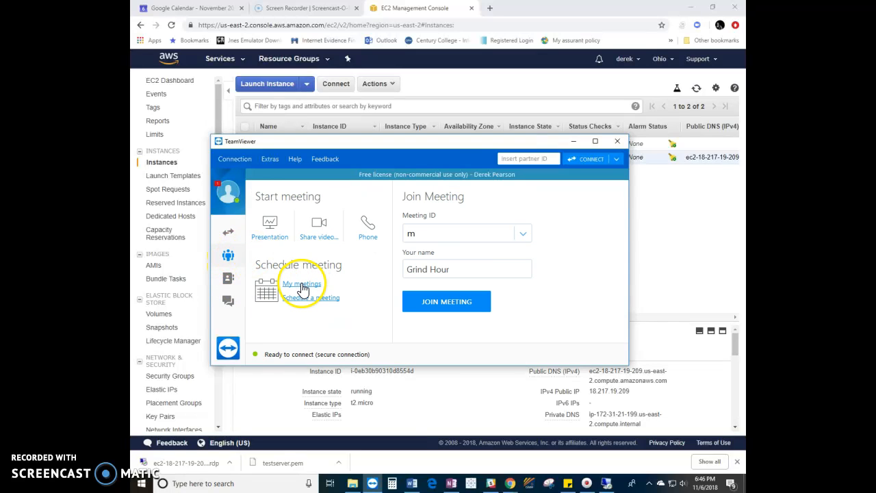
Open the list of scheduled meetings, open the test meeting's details for editing, and save them.
{"action": "left_click", "coordinate": [302, 284]}
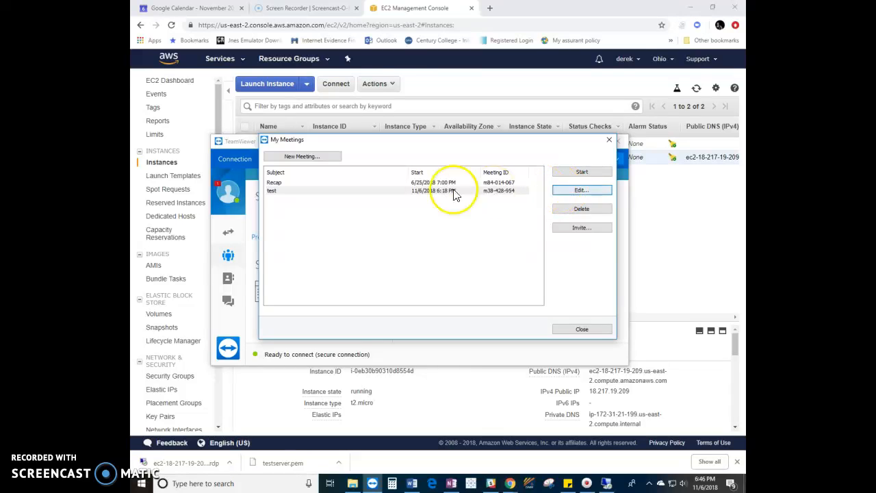
{"action": "left_click", "coordinate": [564, 191]}
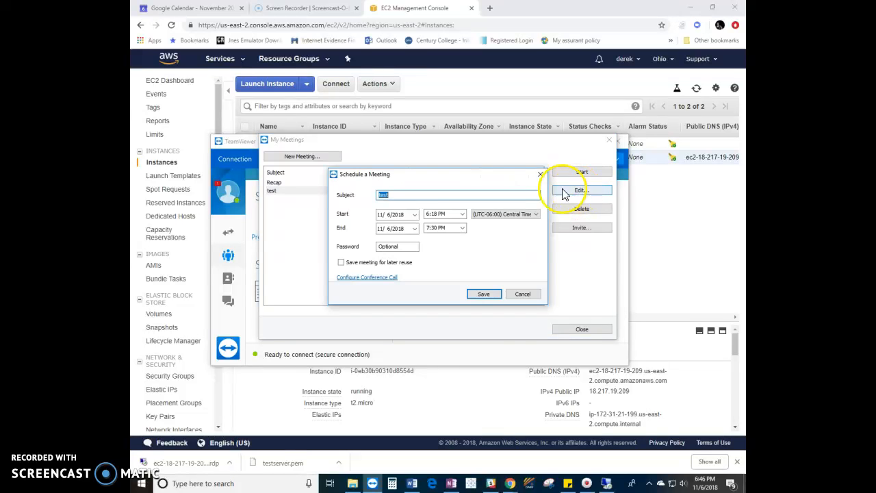
{"action": "left_click", "coordinate": [492, 296]}
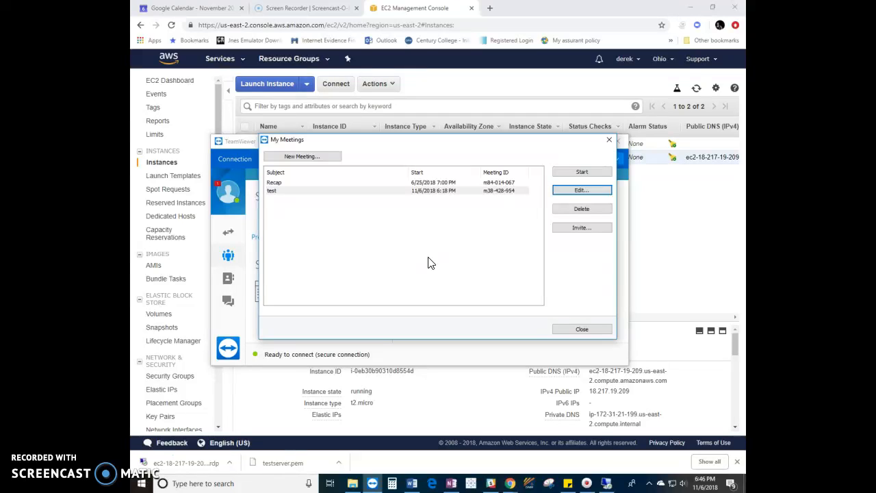
Select the test meeting in the scheduled meetings list and start it.
{"action": "left_click", "coordinate": [285, 192]}
{"action": "left_click", "coordinate": [286, 184]}
{"action": "left_click", "coordinate": [286, 191]}
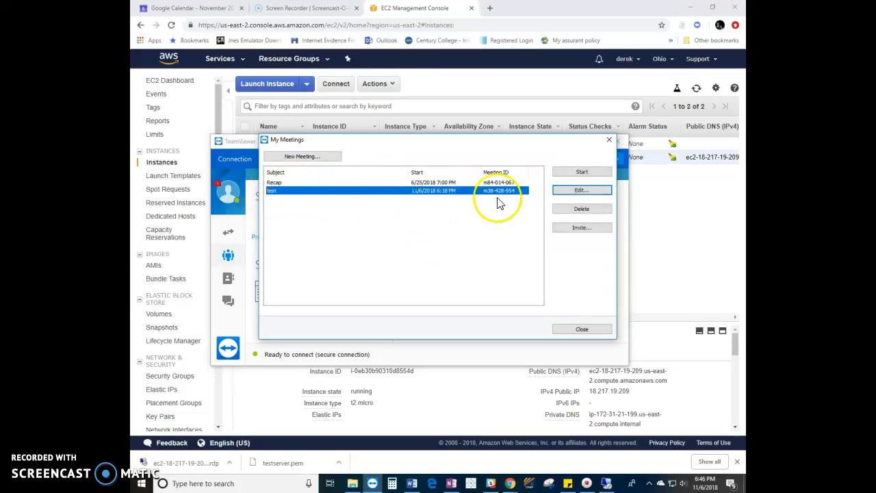
{"action": "left_click", "coordinate": [568, 172]}
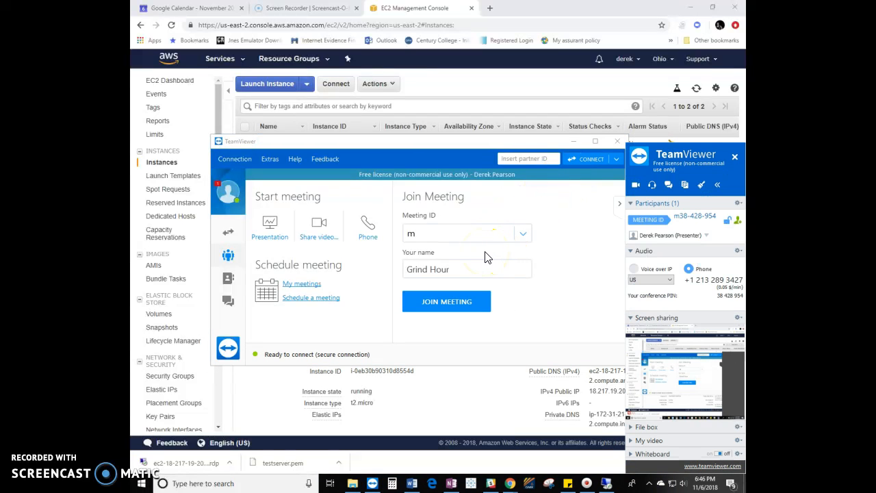
{"action": "mouse_move", "coordinate": [659, 391]}
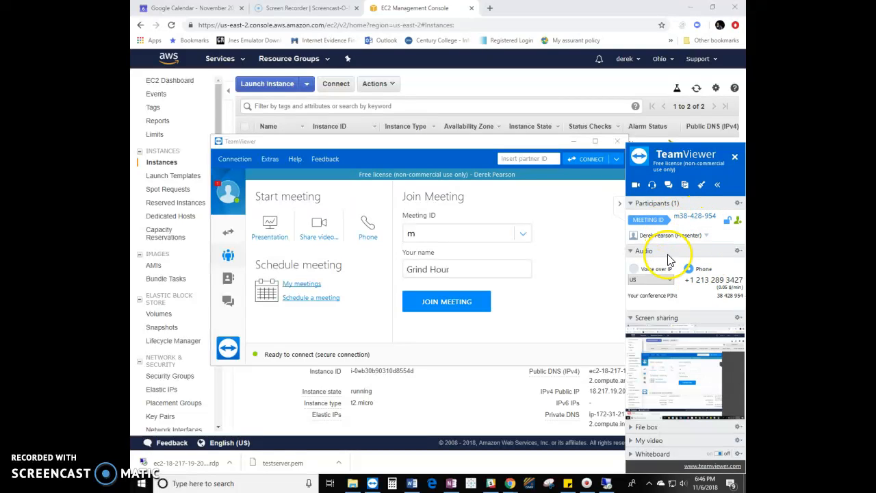
Collapse the Screen sharing section of the meeting panel, toggle the Audio section, and view the audio options.
{"action": "left_click", "coordinate": [632, 319]}
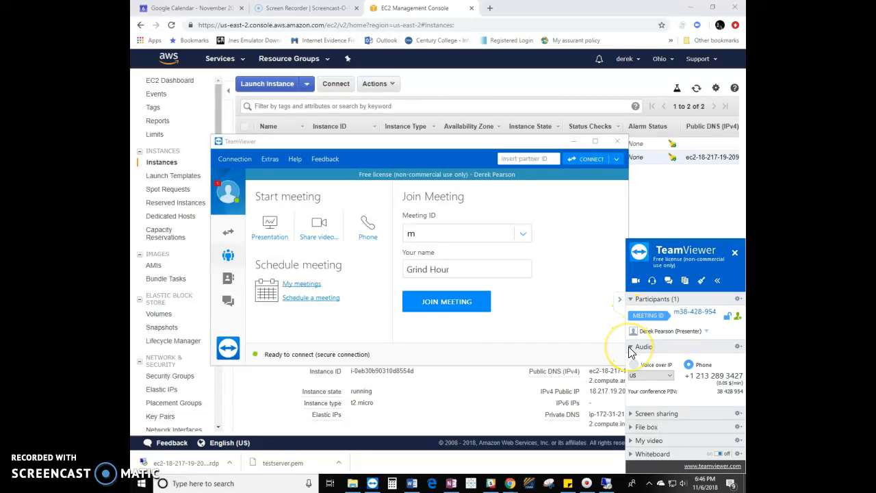
{"action": "left_click", "coordinate": [631, 347]}
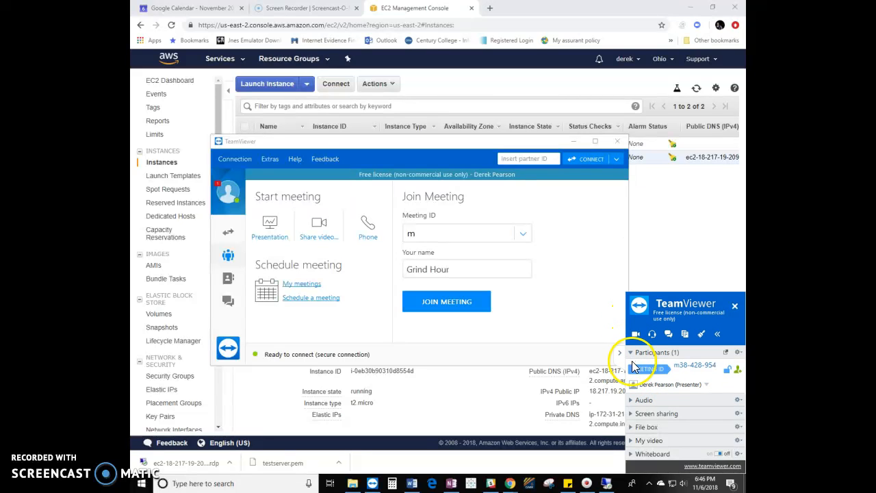
{"action": "left_click", "coordinate": [633, 403]}
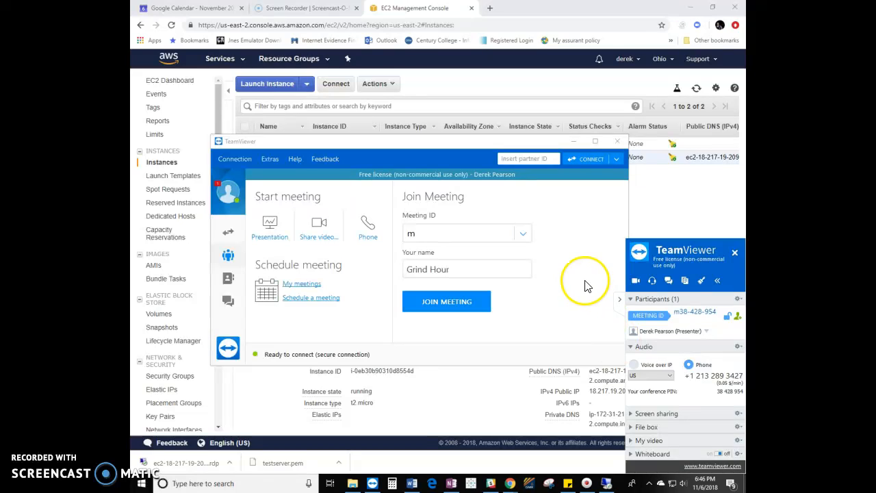
{"action": "left_click", "coordinate": [717, 281]}
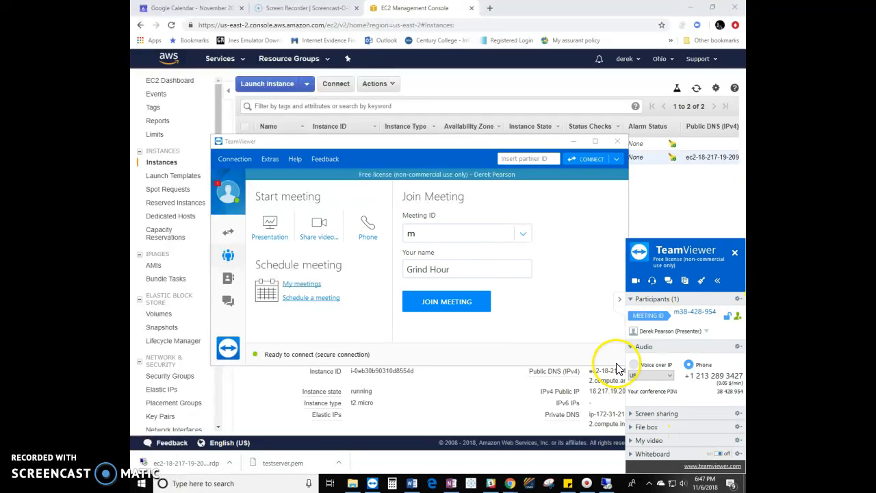
{"action": "left_click", "coordinate": [738, 348]}
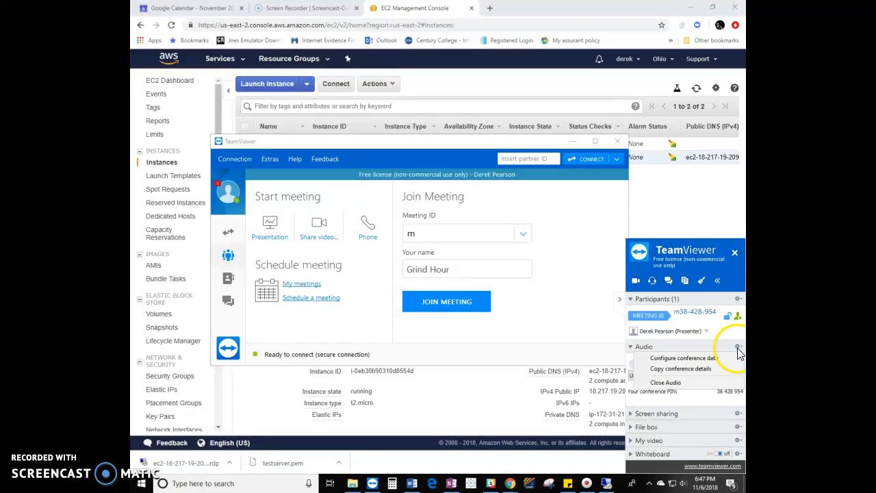
{"action": "left_click", "coordinate": [366, 296]}
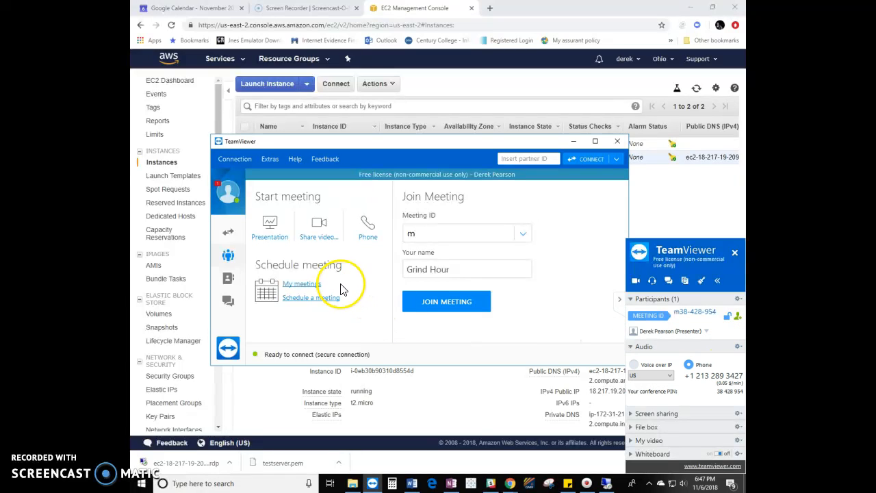
View the new meeting scheduling form and its conference call settings, and cancel both.
{"action": "left_click", "coordinate": [311, 300]}
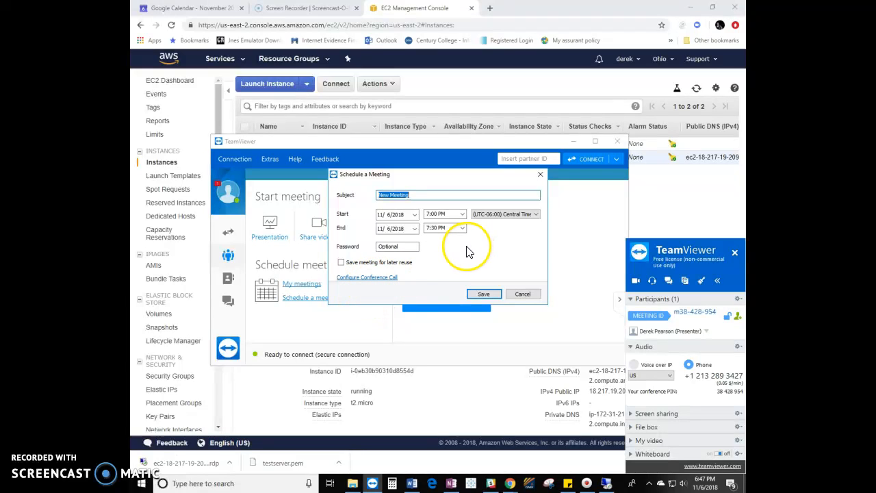
{"action": "left_click", "coordinate": [371, 277]}
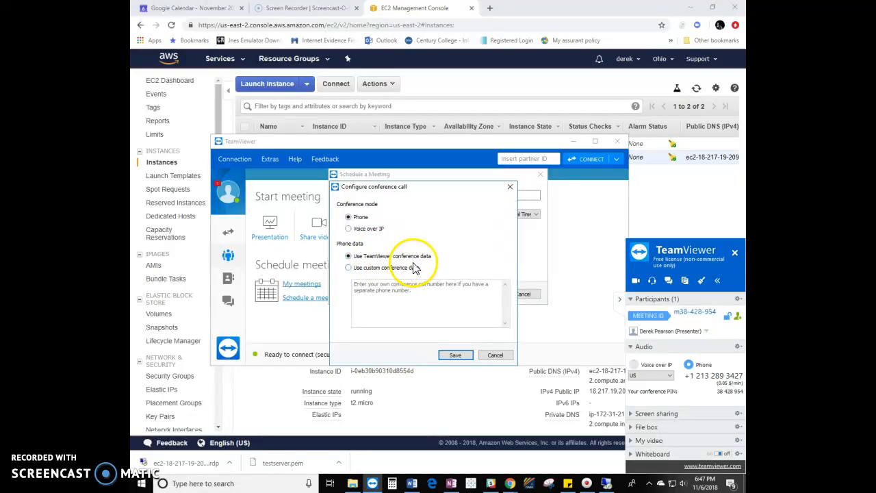
{"action": "left_click", "coordinate": [497, 356]}
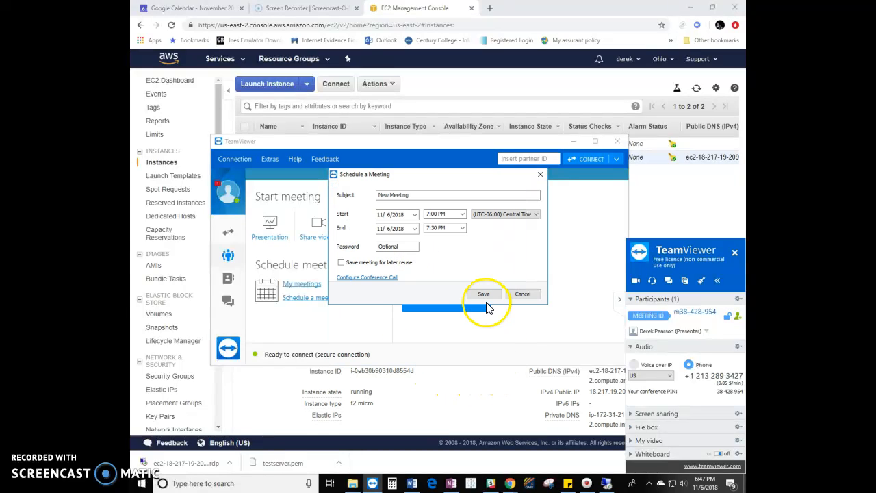
{"action": "left_click", "coordinate": [523, 294]}
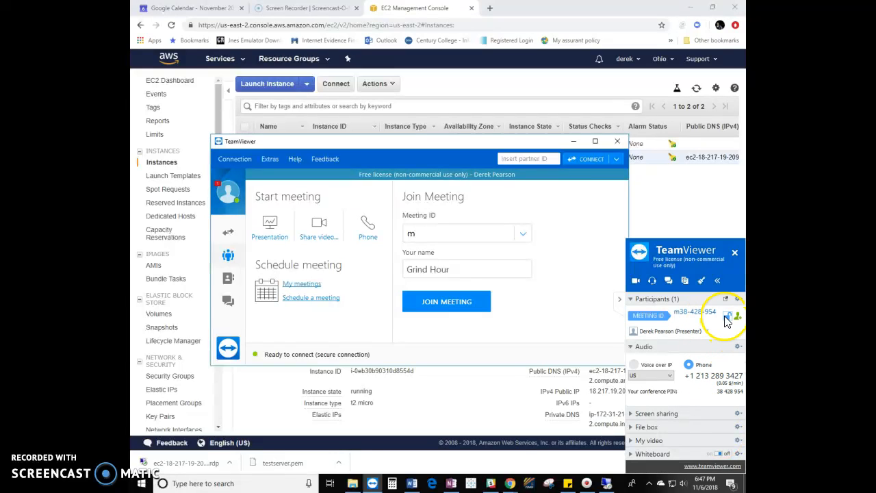
Detach the Participants section from the meeting panel and dock it back into the panel.
{"action": "left_click", "coordinate": [662, 318]}
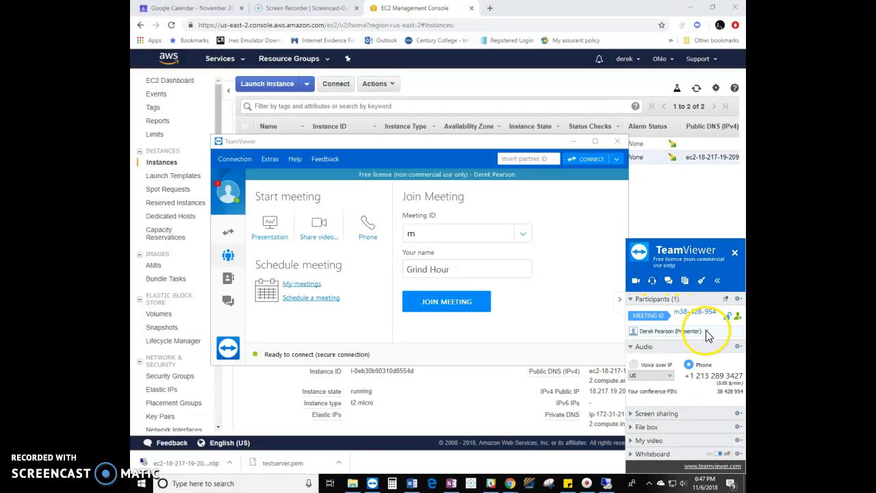
{"action": "left_click", "coordinate": [726, 298]}
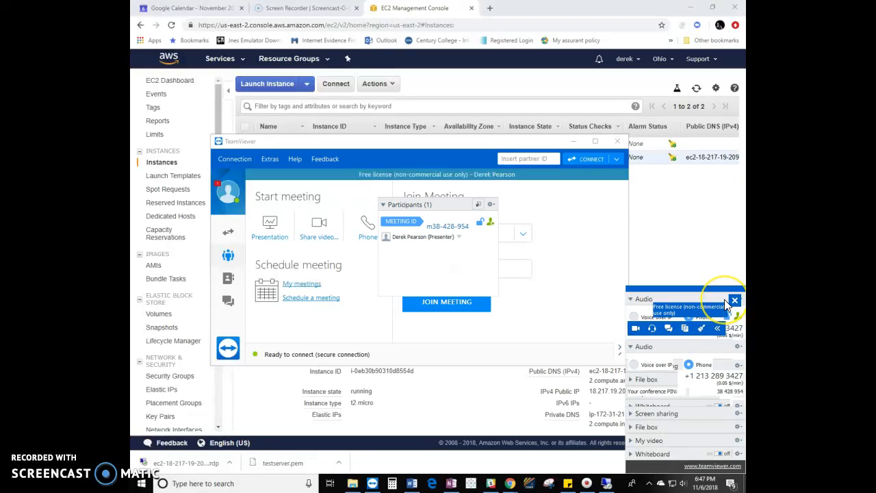
{"action": "left_click", "coordinate": [478, 205]}
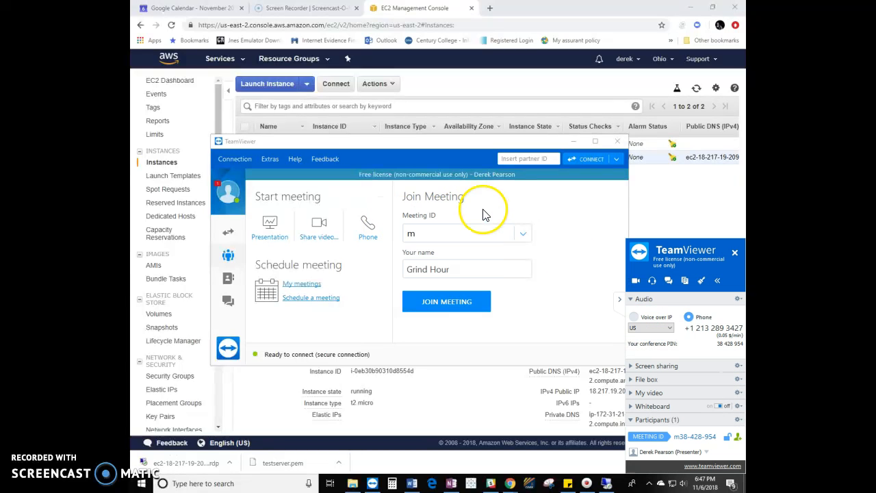
{"action": "left_click", "coordinate": [716, 281]}
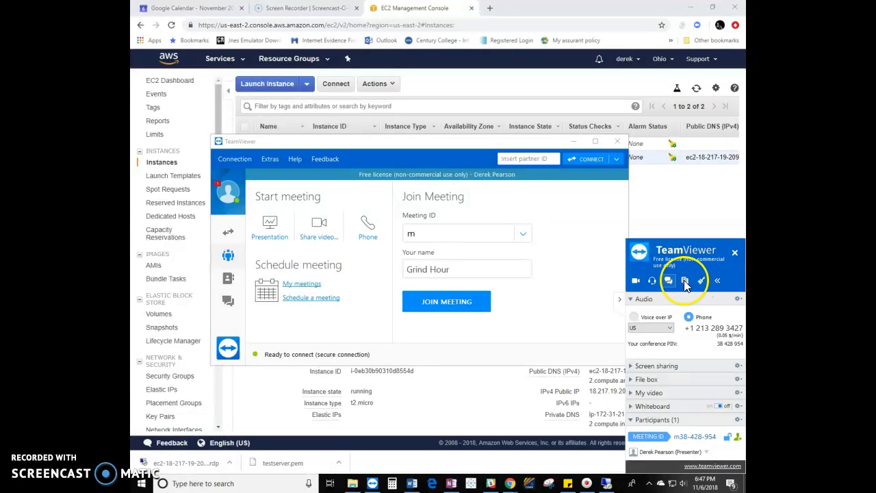
{"action": "left_click", "coordinate": [682, 294]}
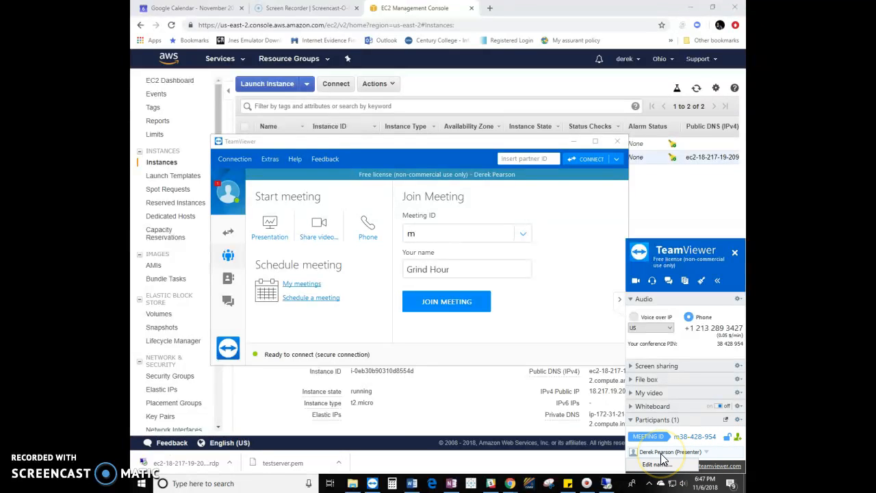
Collapse the Participants section, expand the Audio and Screen sharing sections, and view the audio options.
{"action": "left_click", "coordinate": [654, 420]}
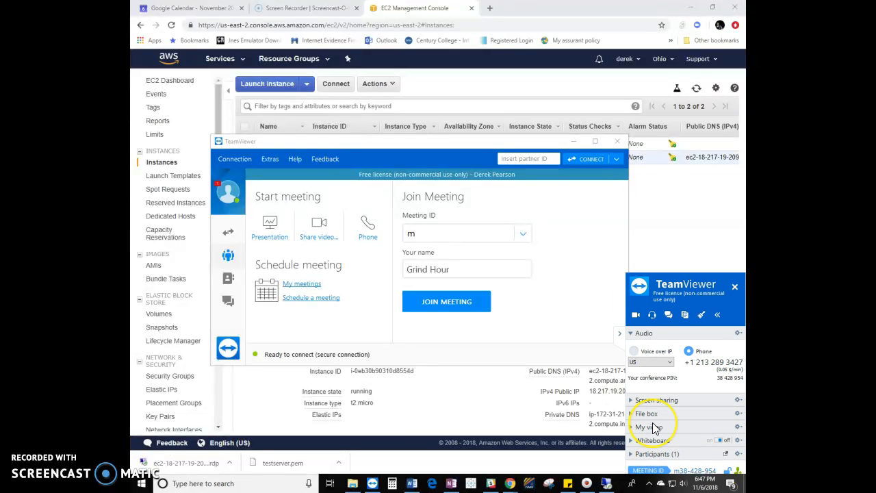
{"action": "left_click", "coordinate": [644, 335]}
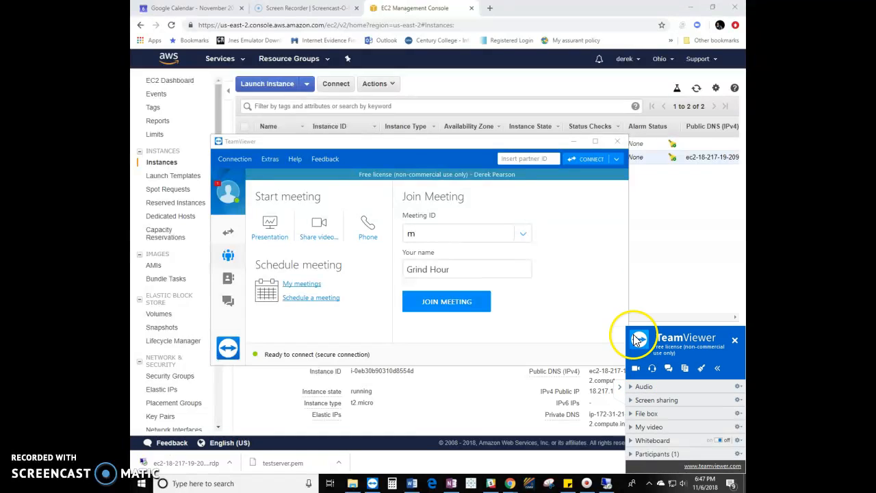
{"action": "left_click", "coordinate": [644, 387]}
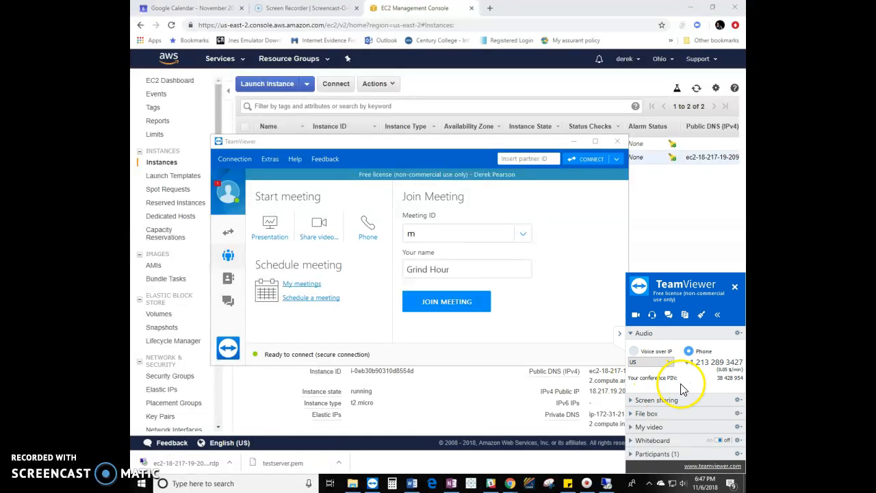
{"action": "left_click", "coordinate": [649, 403]}
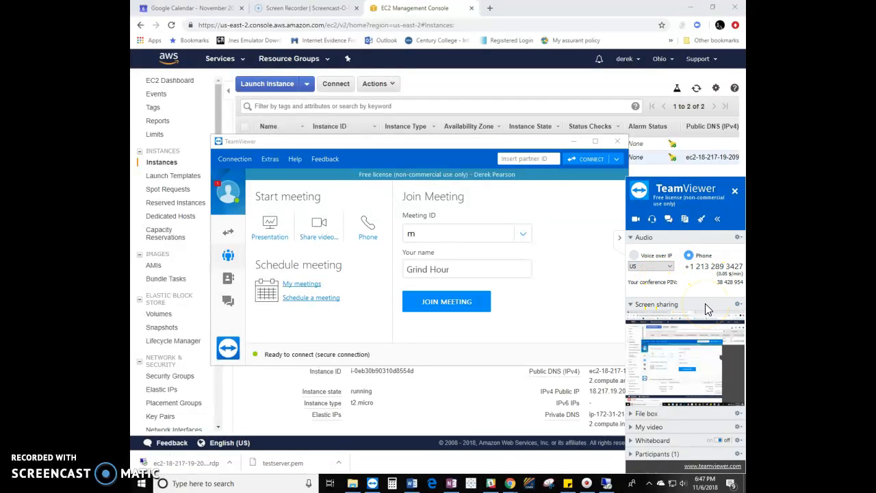
{"action": "mouse_move", "coordinate": [665, 354]}
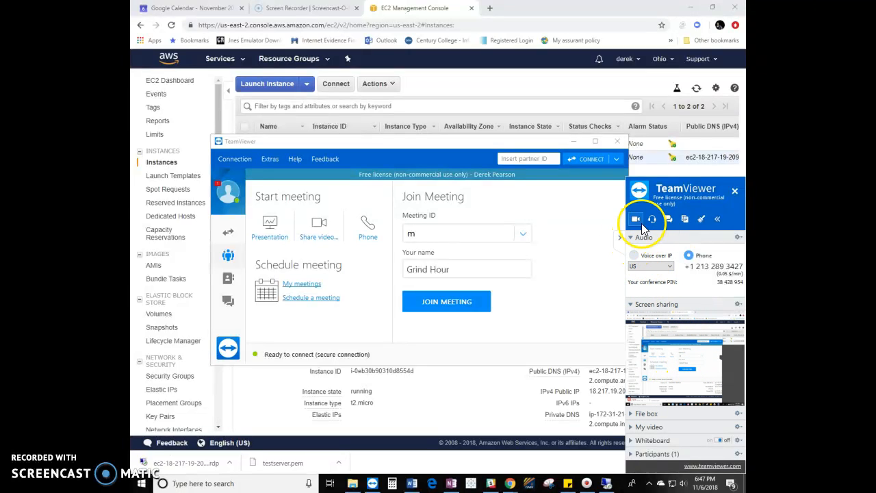
{"action": "left_click", "coordinate": [737, 237]}
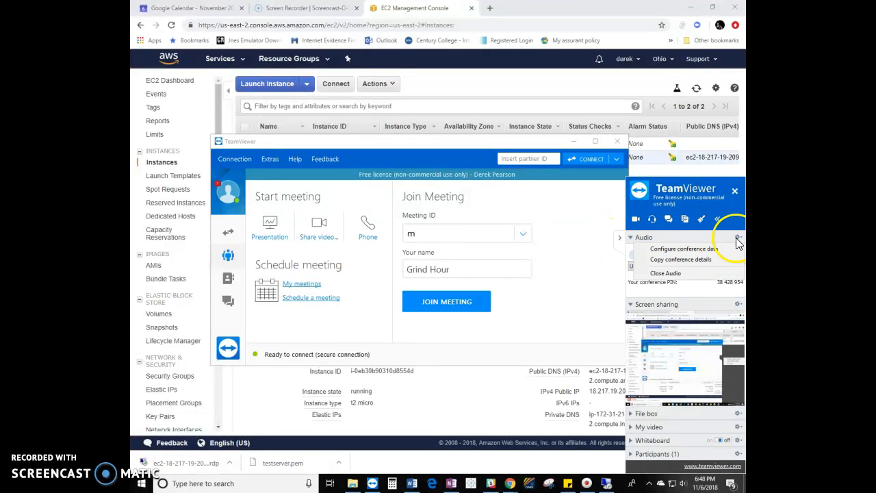
Slide the meeting panel out of view and close the main TeamViewer window.
{"action": "left_click", "coordinate": [618, 239]}
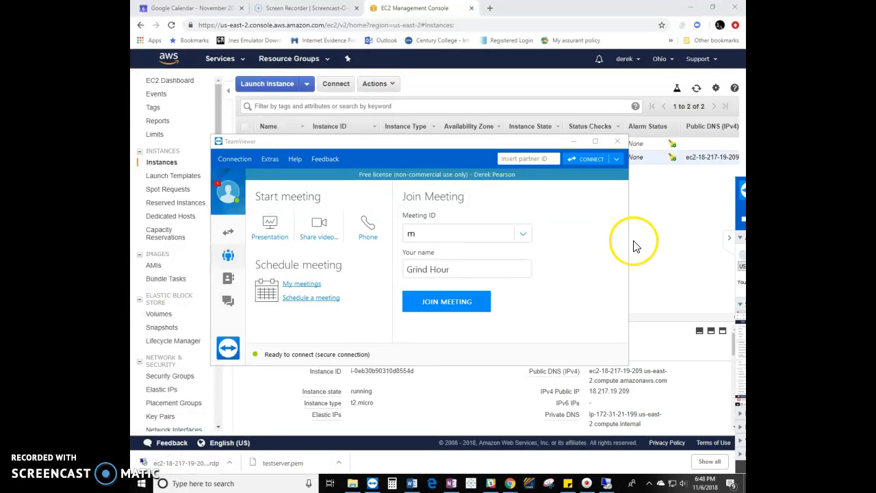
{"action": "left_click", "coordinate": [372, 483]}
{"action": "left_click", "coordinate": [372, 483]}
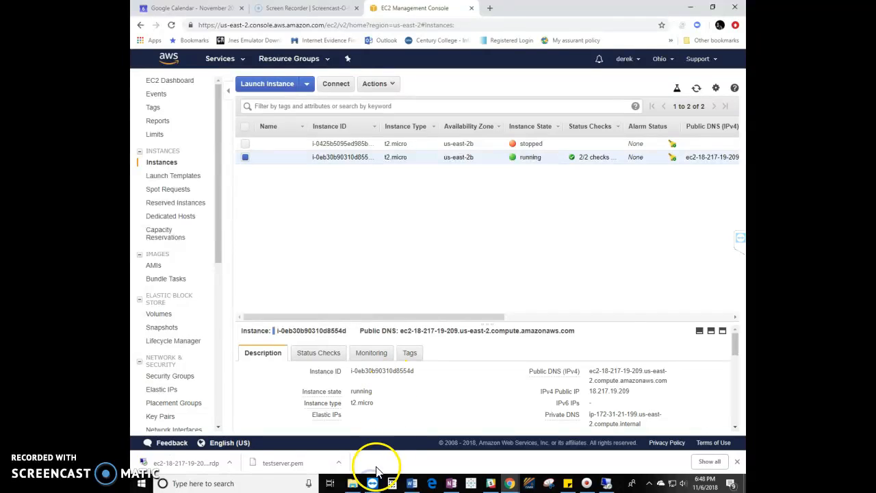
{"action": "left_click", "coordinate": [617, 145]}
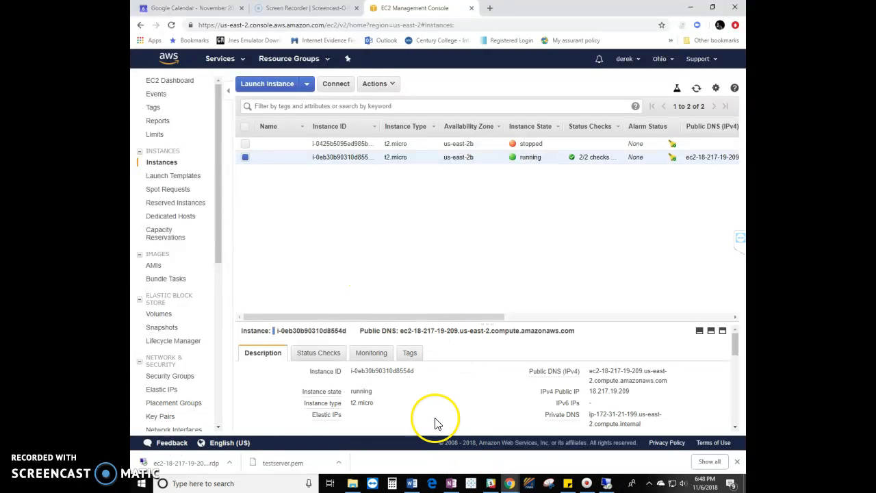
Return to the EC2 remote desktop session, restore Server Manager, and close the Add Roles and Features Wizard.
{"action": "left_click", "coordinate": [593, 482]}
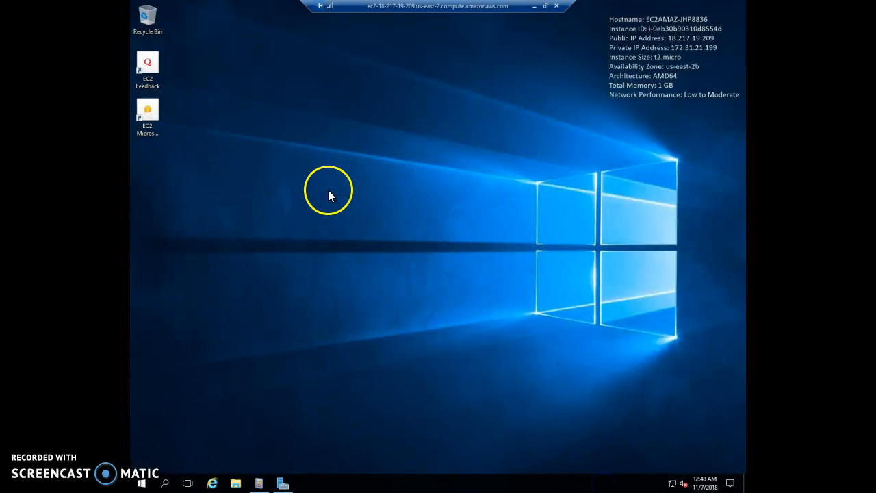
{"action": "left_click", "coordinate": [283, 484]}
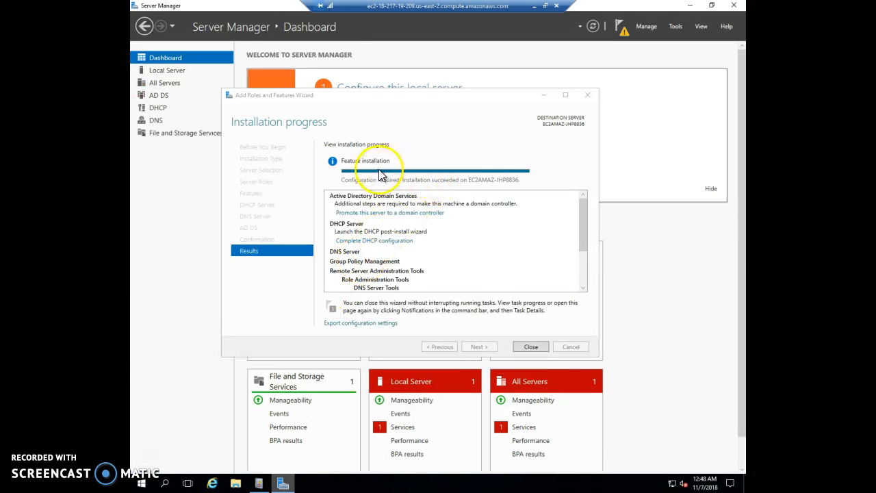
{"action": "left_click", "coordinate": [531, 348]}
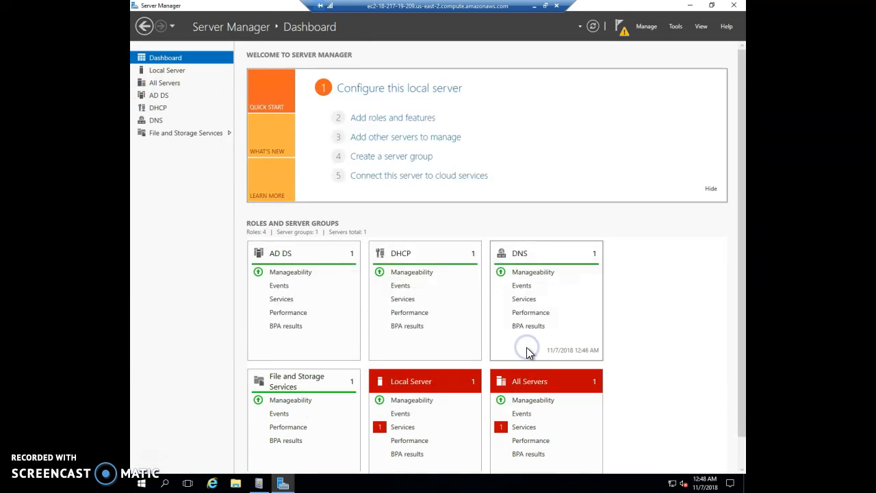
Complete the pending post-install configuration of the DHCP server, creating its DHCP Administrators and DHCP Users security groups.
{"action": "left_click", "coordinate": [159, 108]}
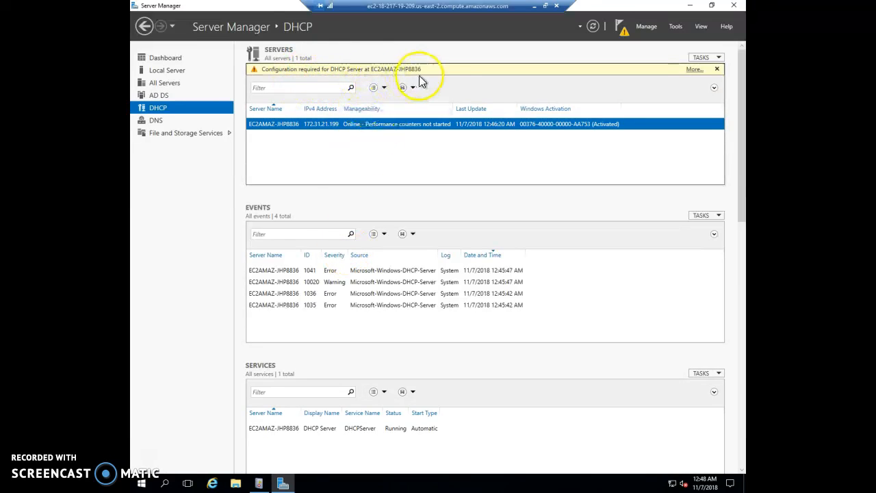
{"action": "left_click", "coordinate": [622, 29]}
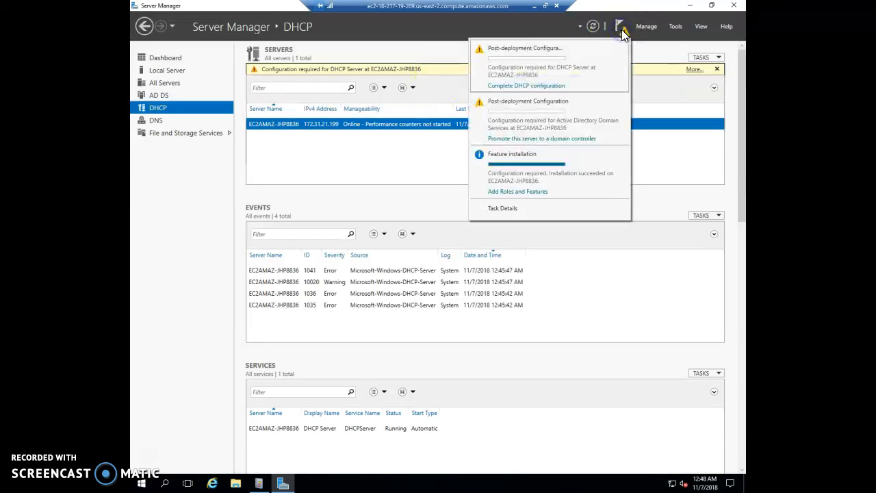
{"action": "left_click", "coordinate": [513, 85]}
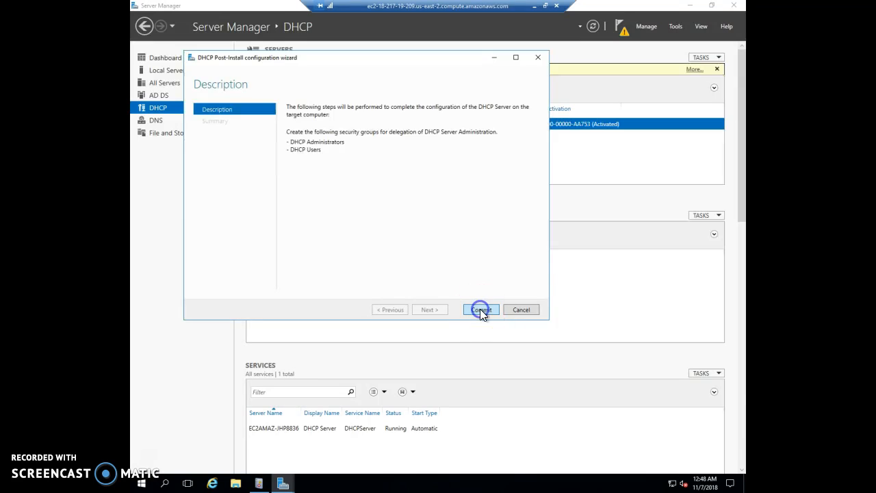
{"action": "left_click", "coordinate": [480, 309]}
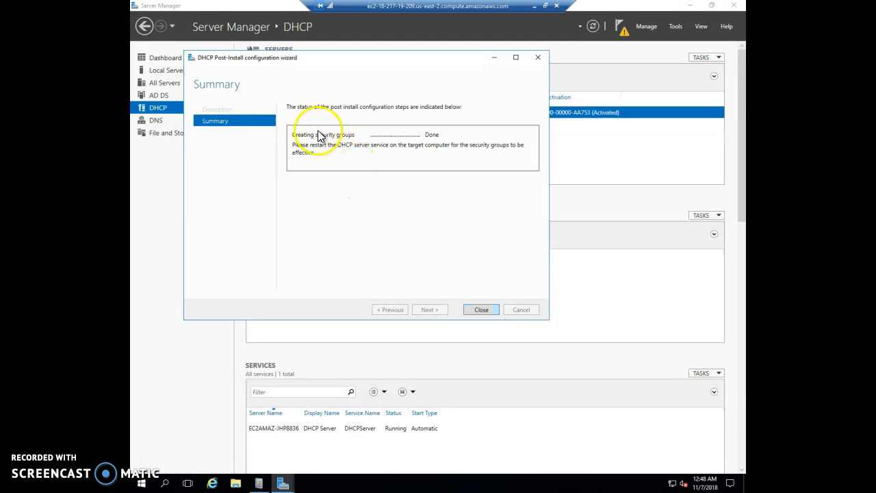
{"action": "left_click", "coordinate": [482, 309]}
Start promoting the server to a domain controller in an existing domain and enter dns as the domain.
{"action": "left_click", "coordinate": [623, 38]}
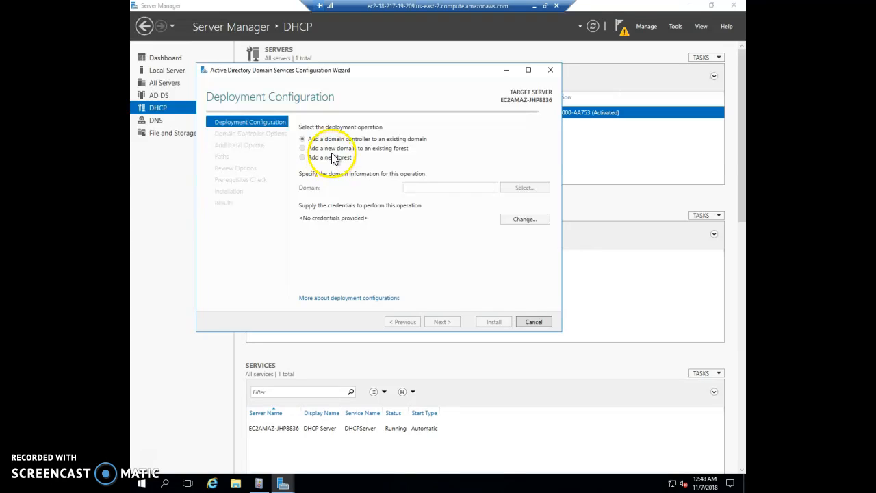
{"action": "left_click", "coordinate": [439, 188]}
{"action": "left_click", "coordinate": [341, 159]}
{"action": "left_click", "coordinate": [339, 141]}
{"action": "left_click", "coordinate": [424, 189]}
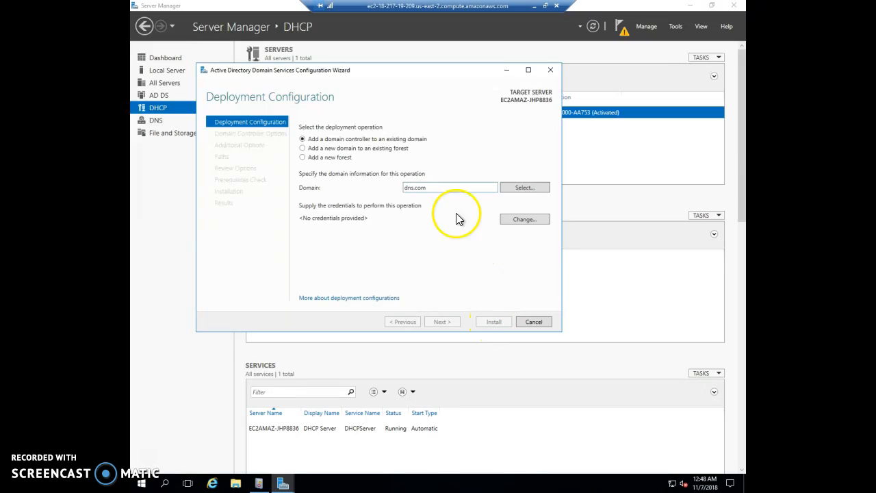
{"action": "left_click_drag", "start_coordinate": [435, 192], "coordinate": [388, 189]}
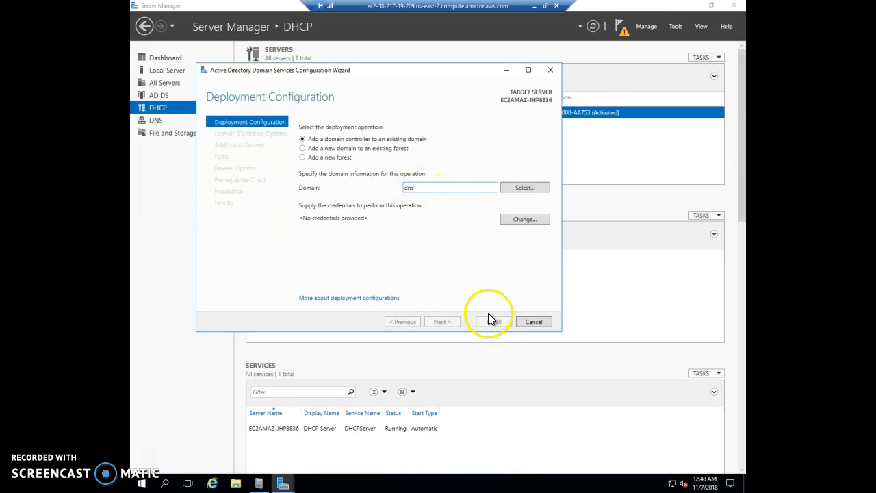
{"action": "left_click_drag", "start_coordinate": [425, 188], "coordinate": [393, 186]}
{"action": "key", "text": "BackSpace"}
{"action": "type", "text": "d"}
Supply the adminstrator username without a password as the credentials for the deployment operation.
{"action": "left_click", "coordinate": [525, 220]}
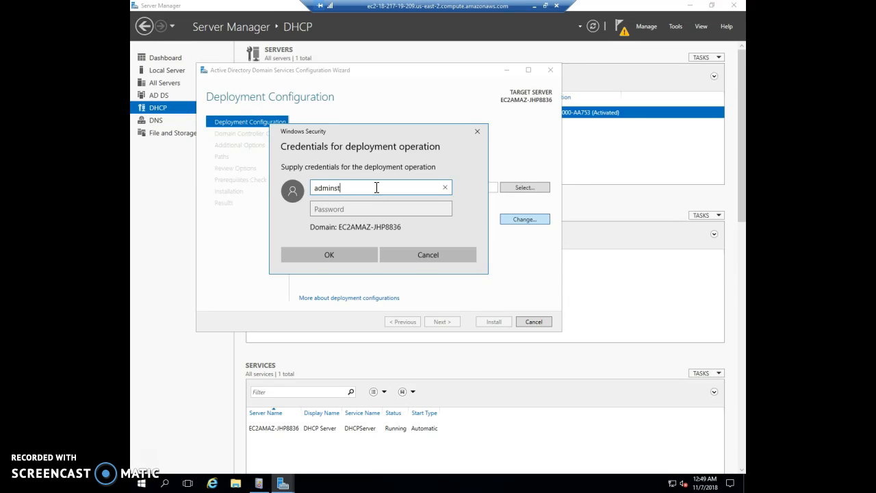
{"action": "key", "text": "Tab"}
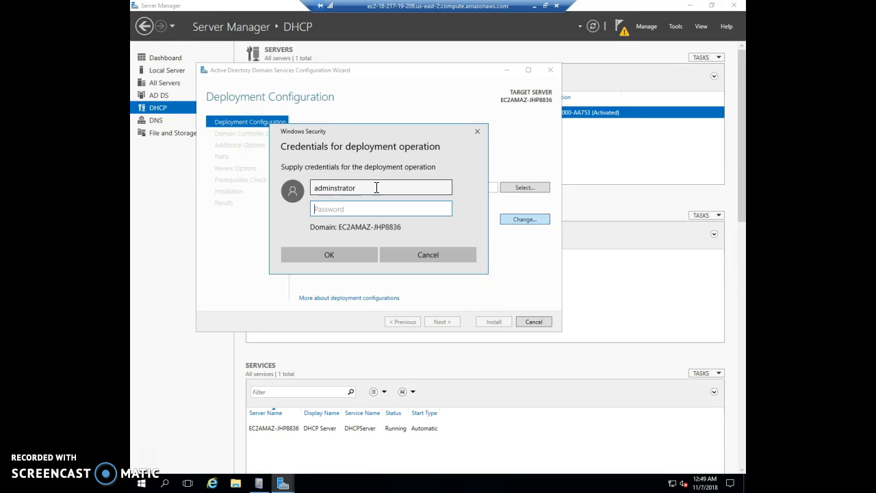
{"action": "left_click", "coordinate": [359, 255]}
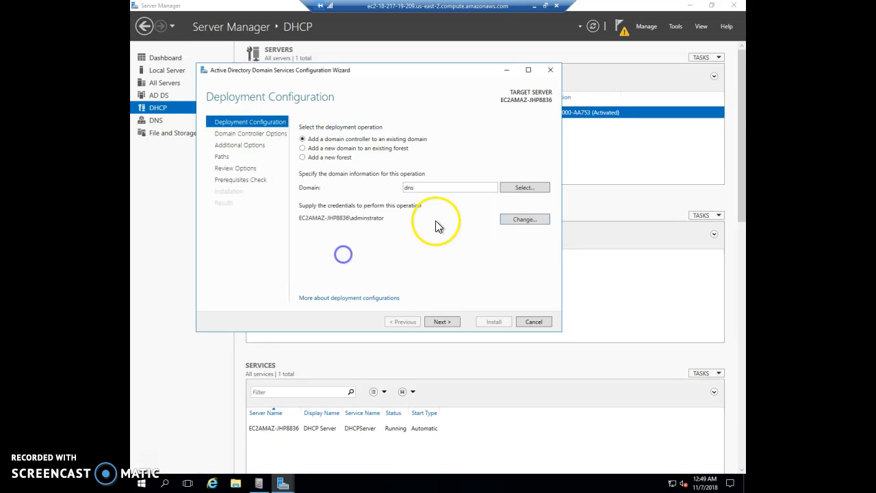
Set the existing domain to dns.com and try to continue to the domain controller options.
{"action": "double_click", "coordinate": [426, 188]}
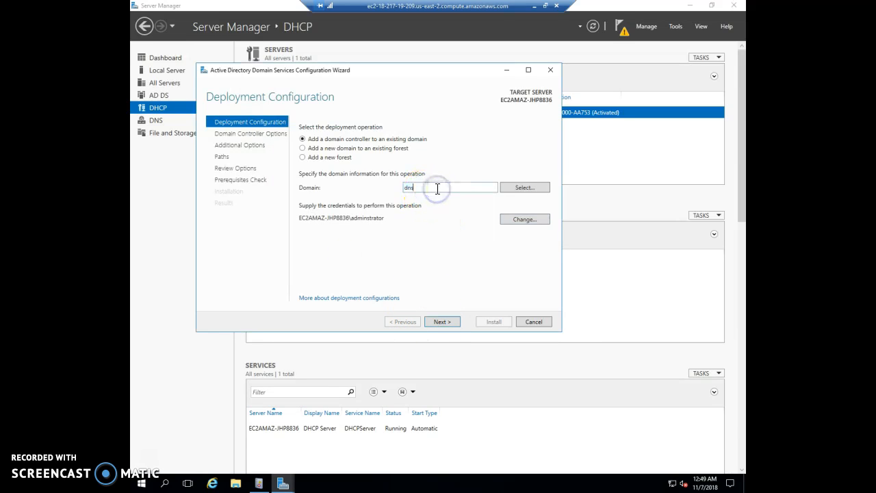
{"action": "type", "text": "dns.com"}
{"action": "left_click", "coordinate": [439, 323]}
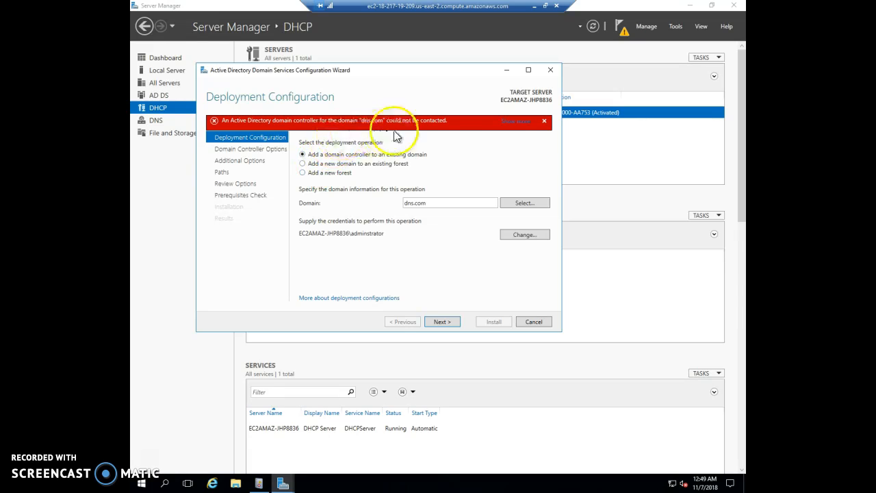
Switch the deployment operation to adding a new forest with root domain name dns.com and proceed to the domain controller options.
{"action": "left_click", "coordinate": [314, 173]}
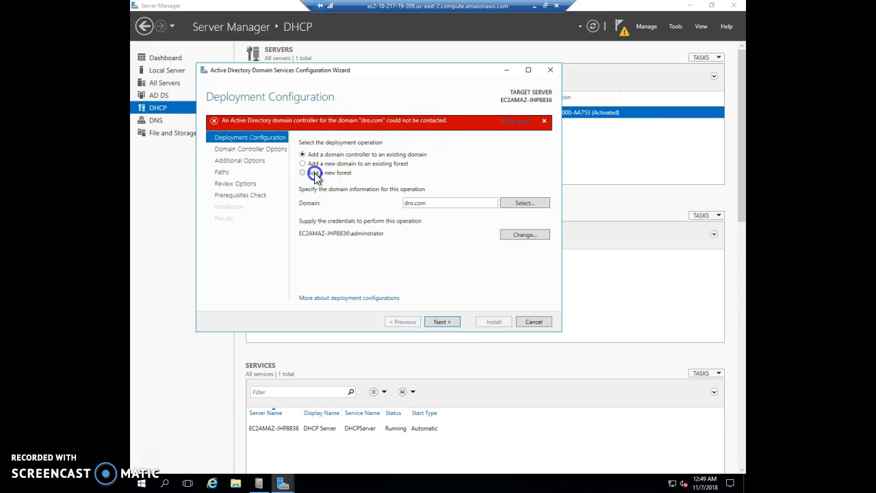
{"action": "left_click", "coordinate": [415, 202]}
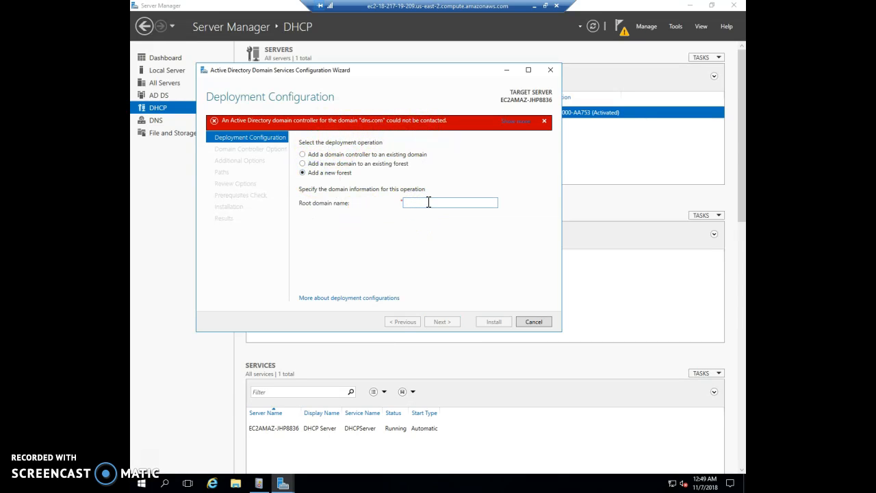
{"action": "type", "text": "dns.com"}
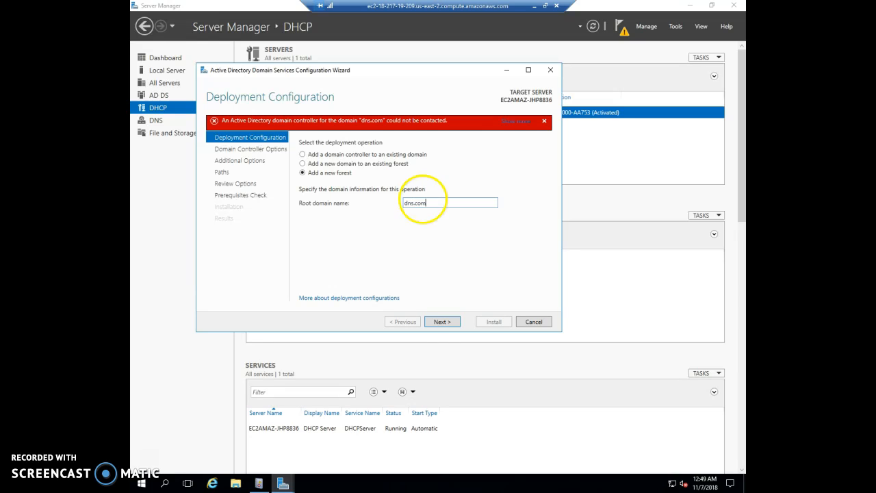
{"action": "left_click", "coordinate": [433, 320]}
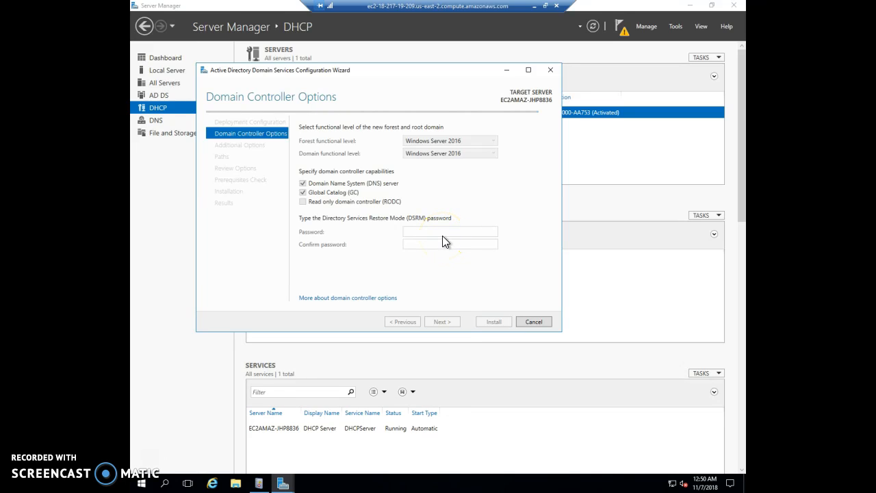
Minimize the open windows, examine the server's advanced and remote system properties, and close the system windows.
{"action": "left_click", "coordinate": [507, 70]}
{"action": "left_click", "coordinate": [690, 6]}
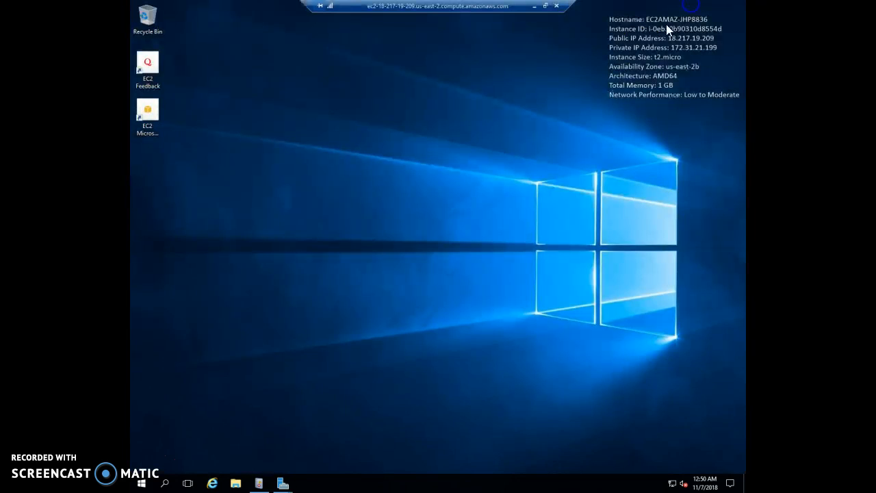
{"action": "left_click", "coordinate": [142, 484]}
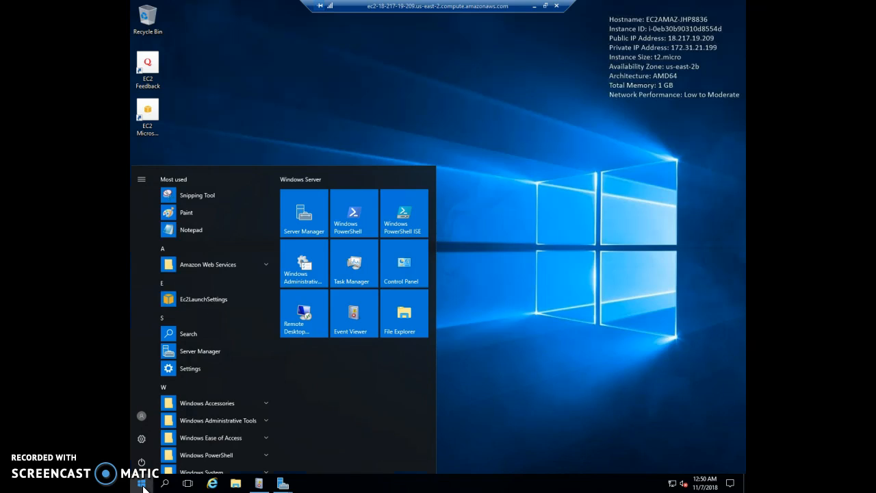
{"action": "right_click", "coordinate": [143, 486]}
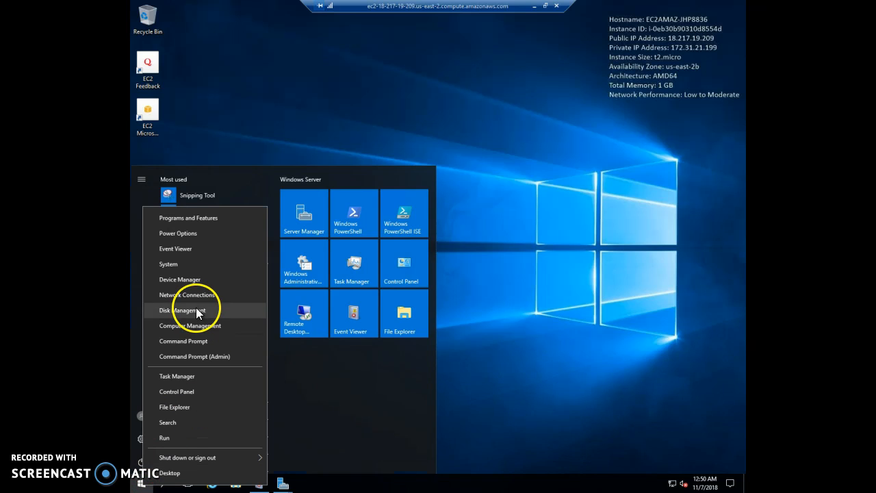
{"action": "left_click", "coordinate": [178, 263]}
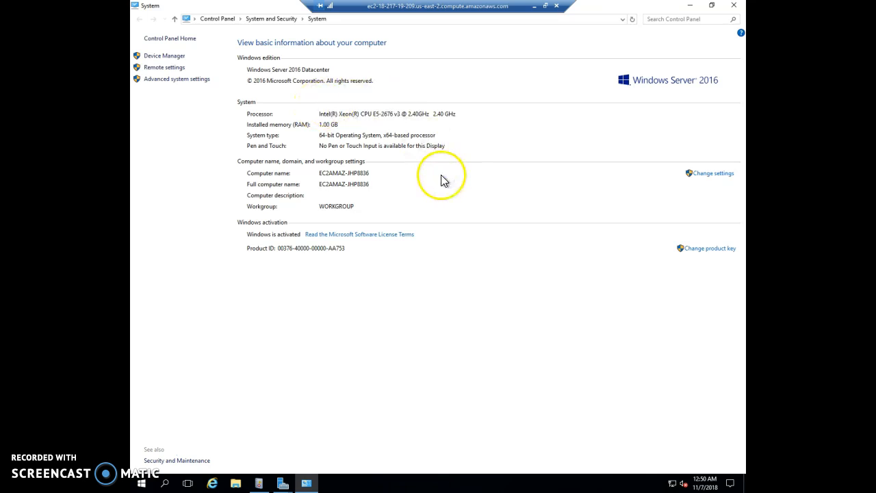
{"action": "left_click", "coordinate": [189, 80]}
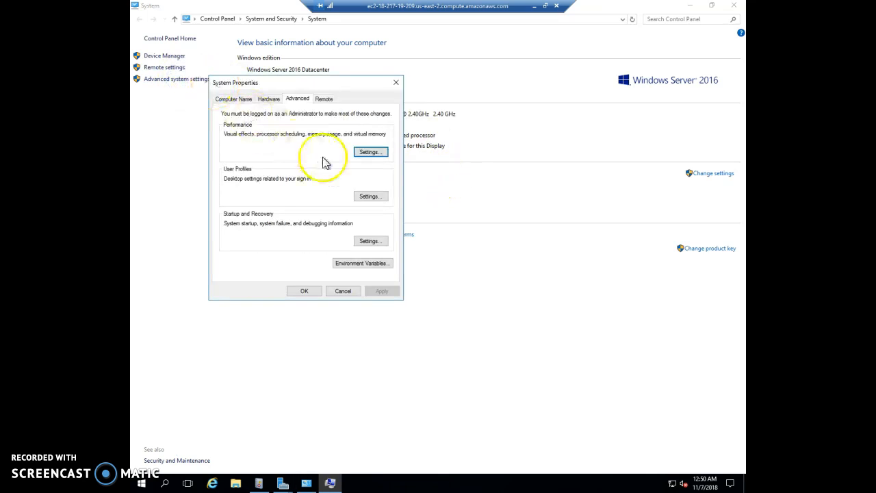
{"action": "left_click", "coordinate": [322, 99]}
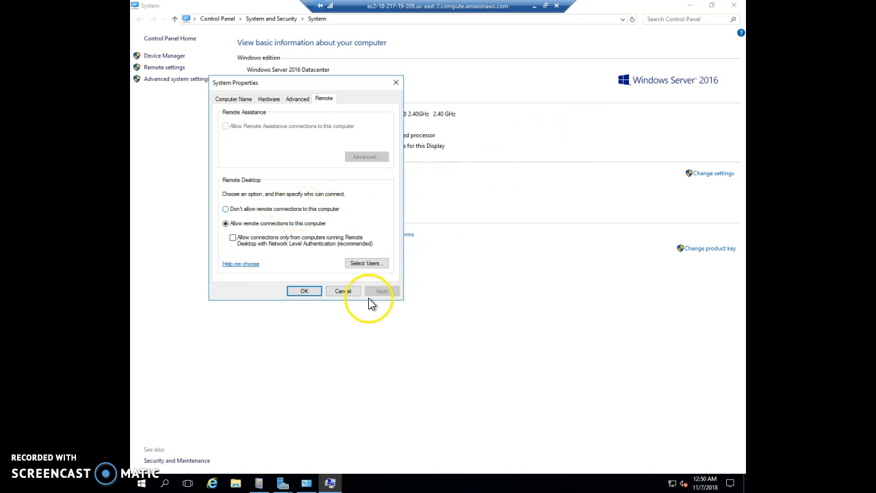
{"action": "left_click", "coordinate": [354, 291]}
{"action": "left_click", "coordinate": [734, 5]}
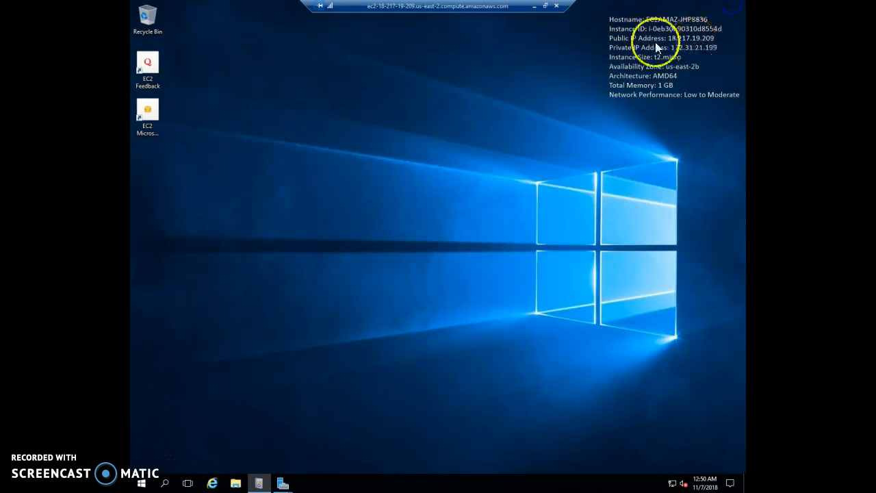
Bring back Server Manager, examine its available administrative tools and management options, and minimize it again.
{"action": "left_click", "coordinate": [283, 485]}
{"action": "left_click", "coordinate": [337, 431]}
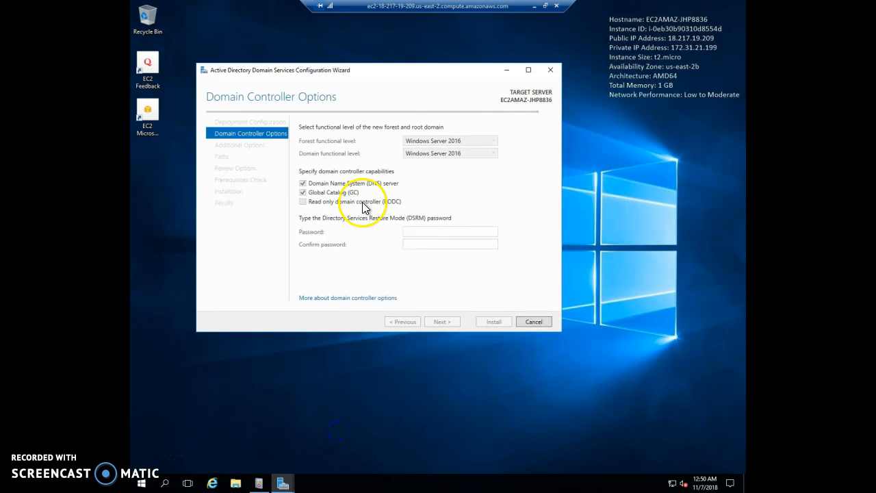
{"action": "left_click", "coordinate": [282, 484]}
{"action": "left_click", "coordinate": [240, 440]}
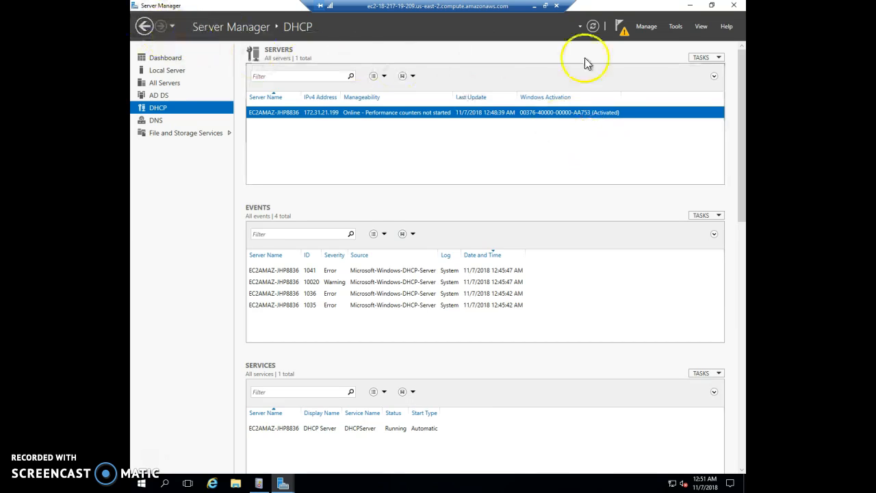
{"action": "left_click", "coordinate": [676, 28]}
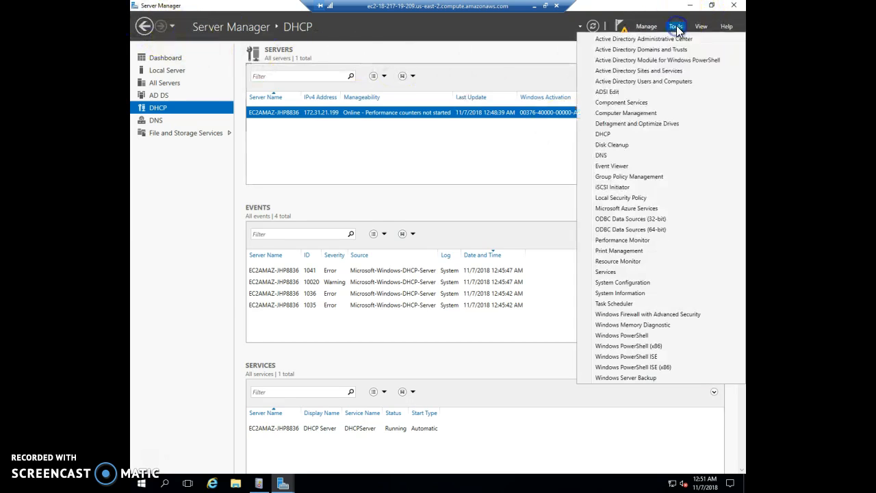
{"action": "left_click", "coordinate": [676, 28]}
{"action": "left_click", "coordinate": [650, 26]}
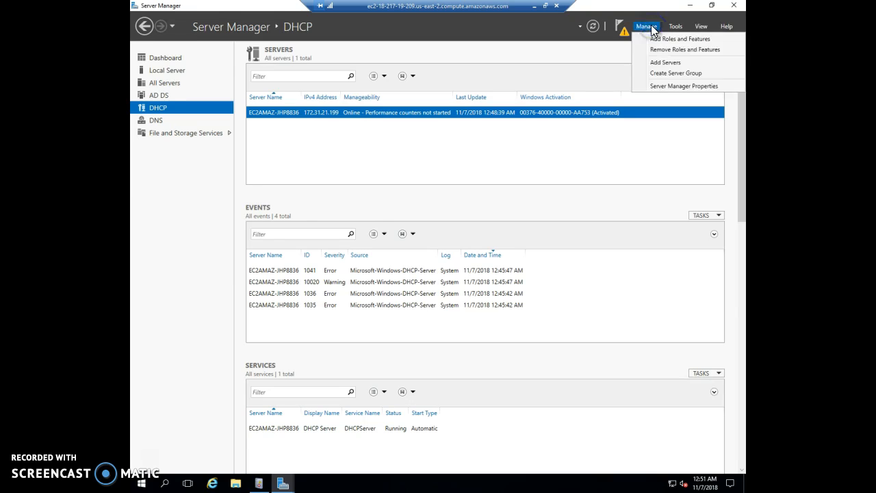
{"action": "left_click", "coordinate": [650, 29]}
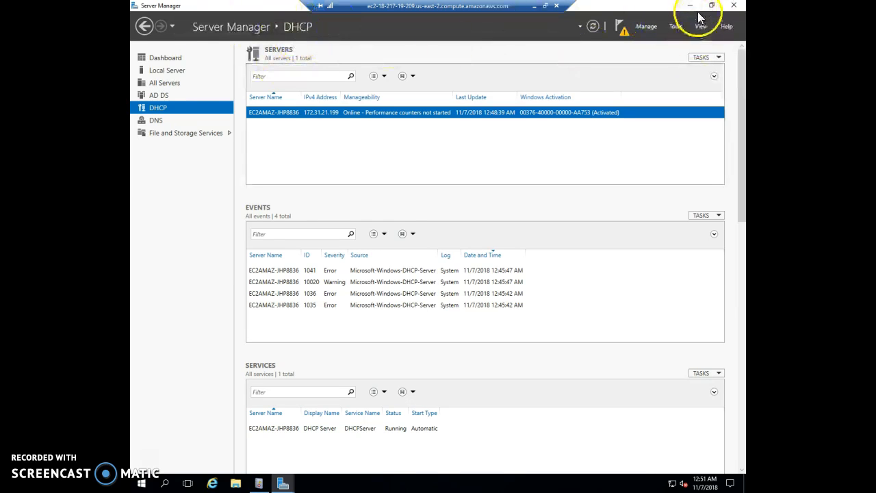
{"action": "left_click", "coordinate": [648, 29]}
{"action": "left_click", "coordinate": [648, 28]}
{"action": "left_click", "coordinate": [690, 8]}
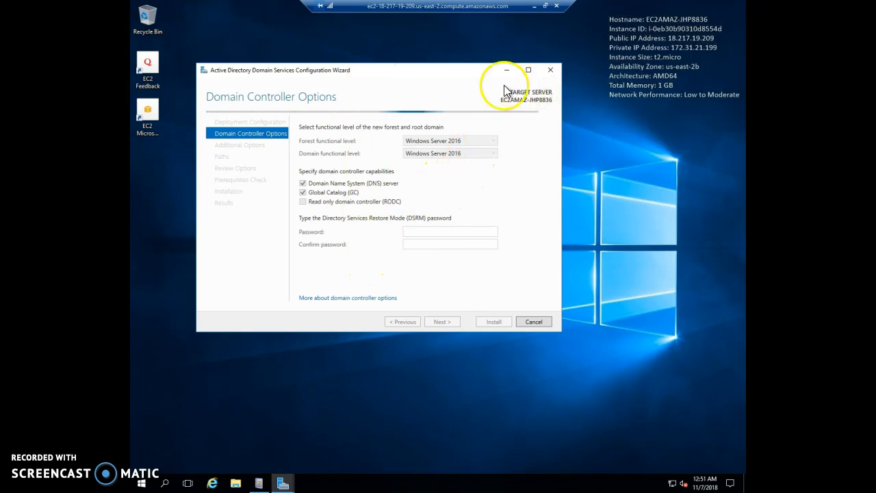
{"action": "left_click", "coordinate": [326, 430]}
{"action": "mouse_move", "coordinate": [283, 481]}
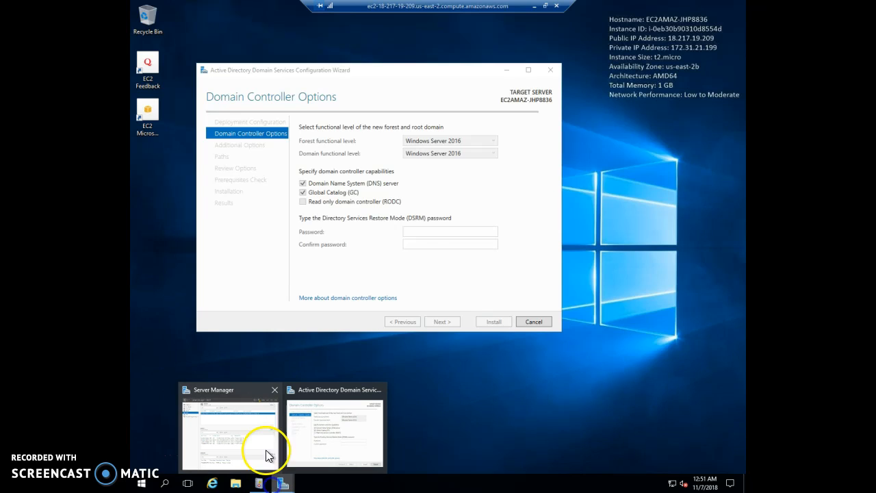
{"action": "left_click", "coordinate": [259, 447]}
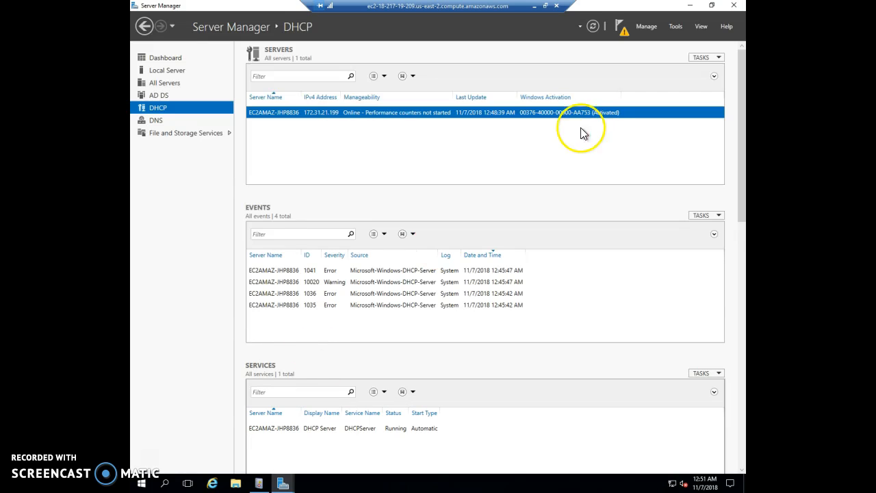
{"action": "left_click", "coordinate": [691, 6]}
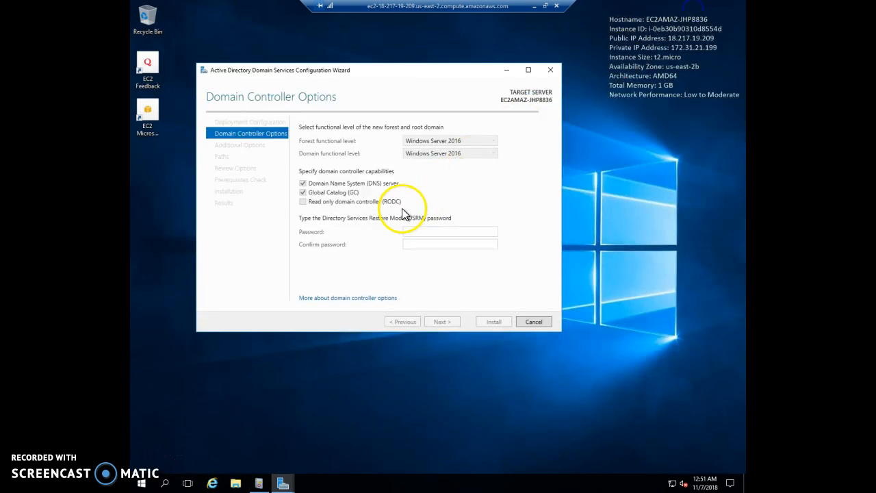
Cancel the Active Directory Domain Services Configuration Wizard and close Server Manager.
{"action": "left_click", "coordinate": [532, 321]}
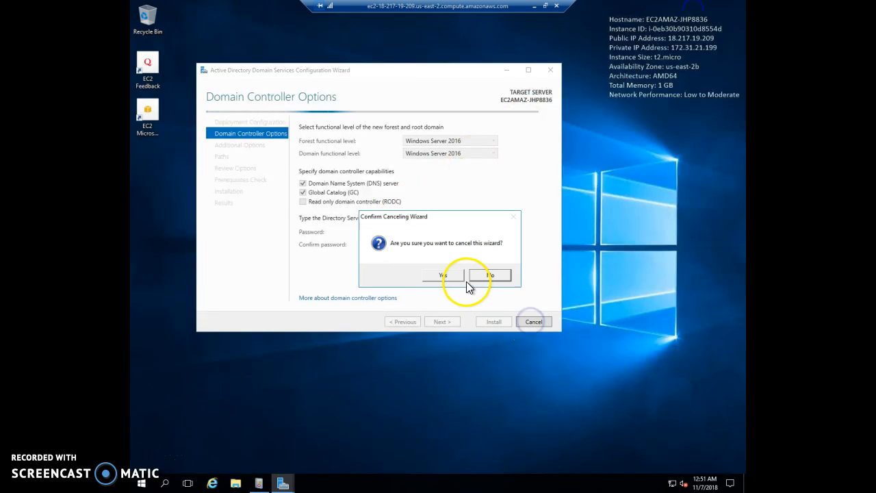
{"action": "left_click", "coordinate": [451, 274]}
{"action": "left_click", "coordinate": [283, 482]}
{"action": "left_click", "coordinate": [734, 6]}
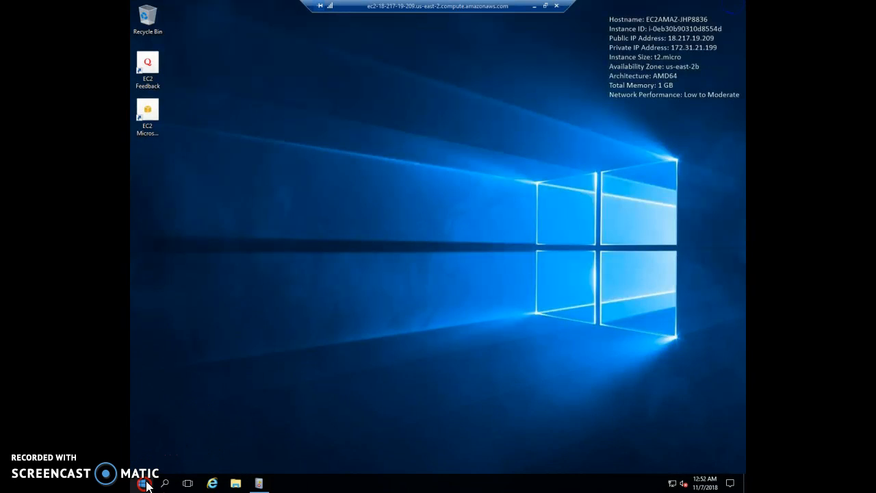
Shut down the remote server with Other (Unplanned) as the reason.
{"action": "right_click", "coordinate": [144, 484]}
{"action": "mouse_move", "coordinate": [198, 455]}
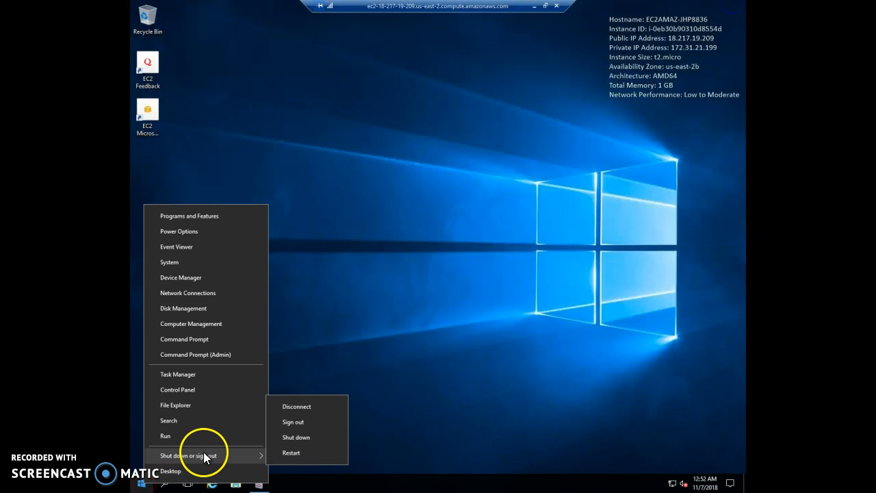
{"action": "left_click", "coordinate": [297, 438]}
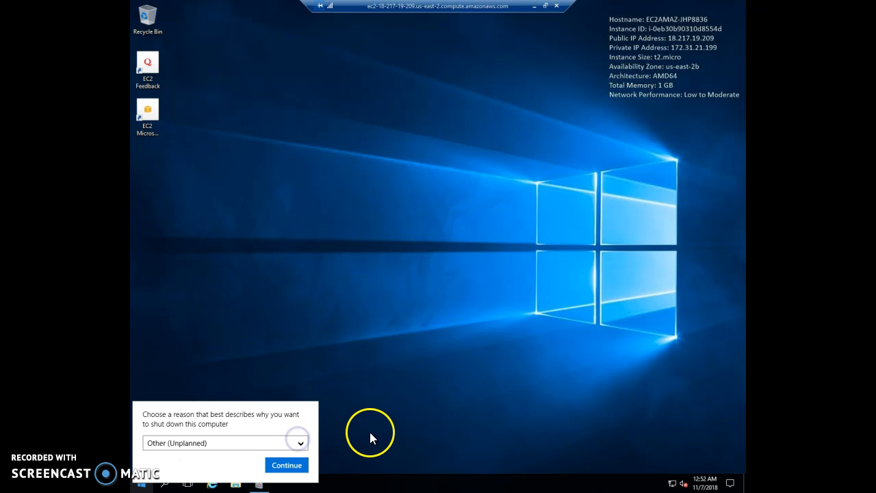
{"action": "left_click", "coordinate": [301, 466]}
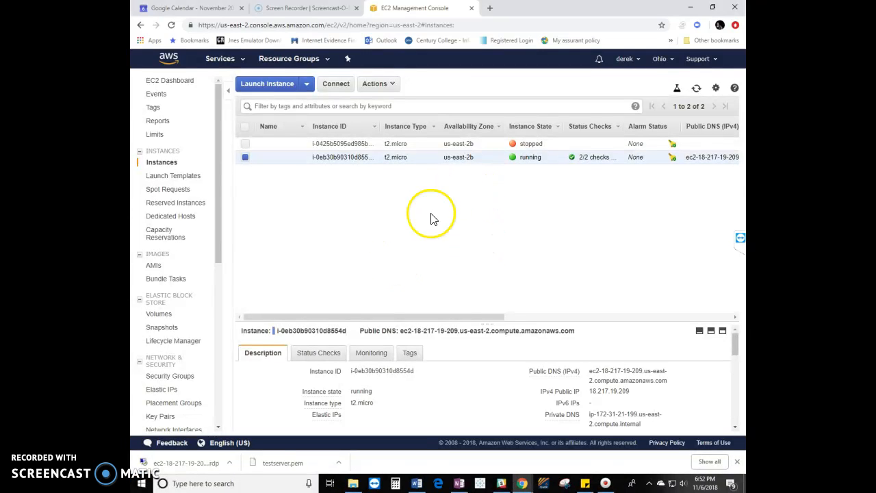
Open the available actions for the running t2.micro instance in the EC2 Management Console.
{"action": "right_click", "coordinate": [464, 157]}
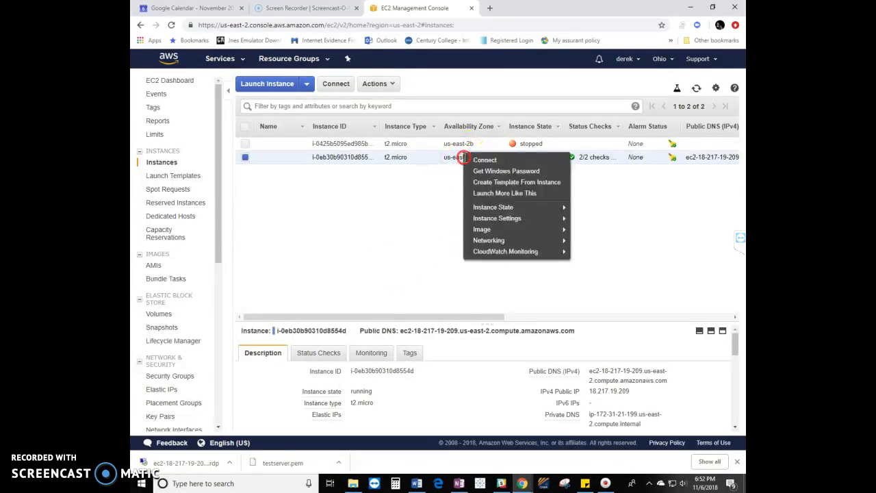